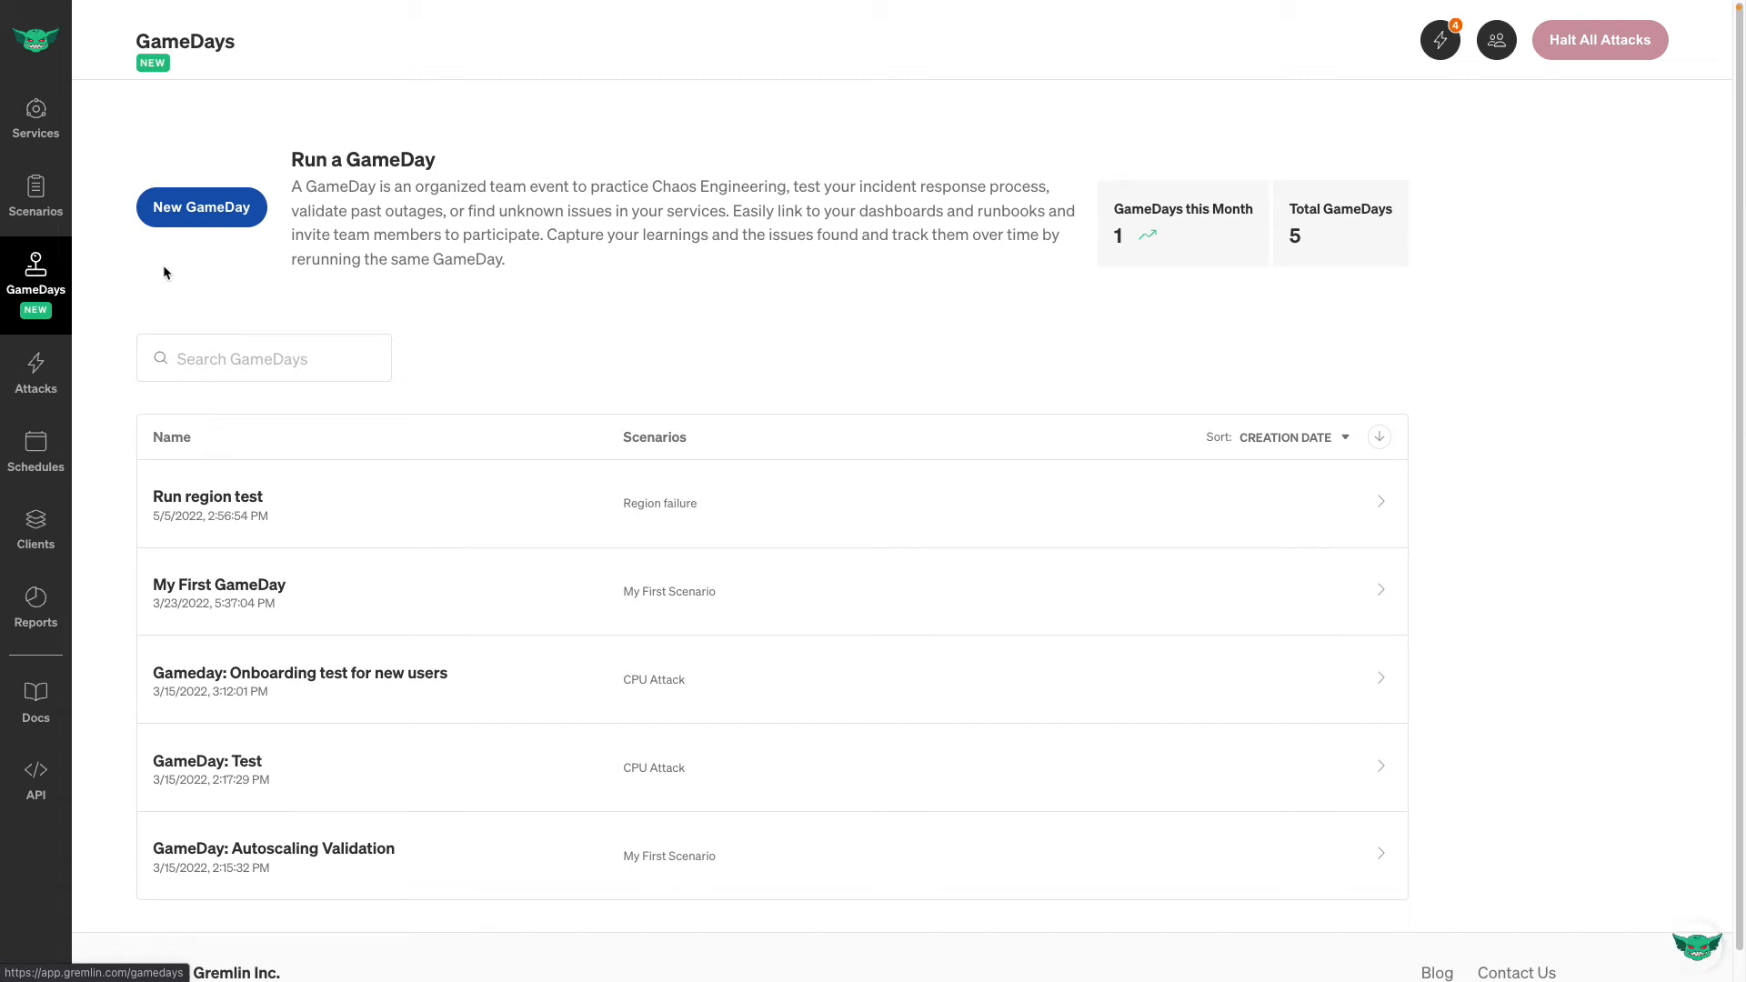
Create a new GameDay named "Validate region failover" and set its type to Exploratory.
click(200, 208)
click(229, 231)
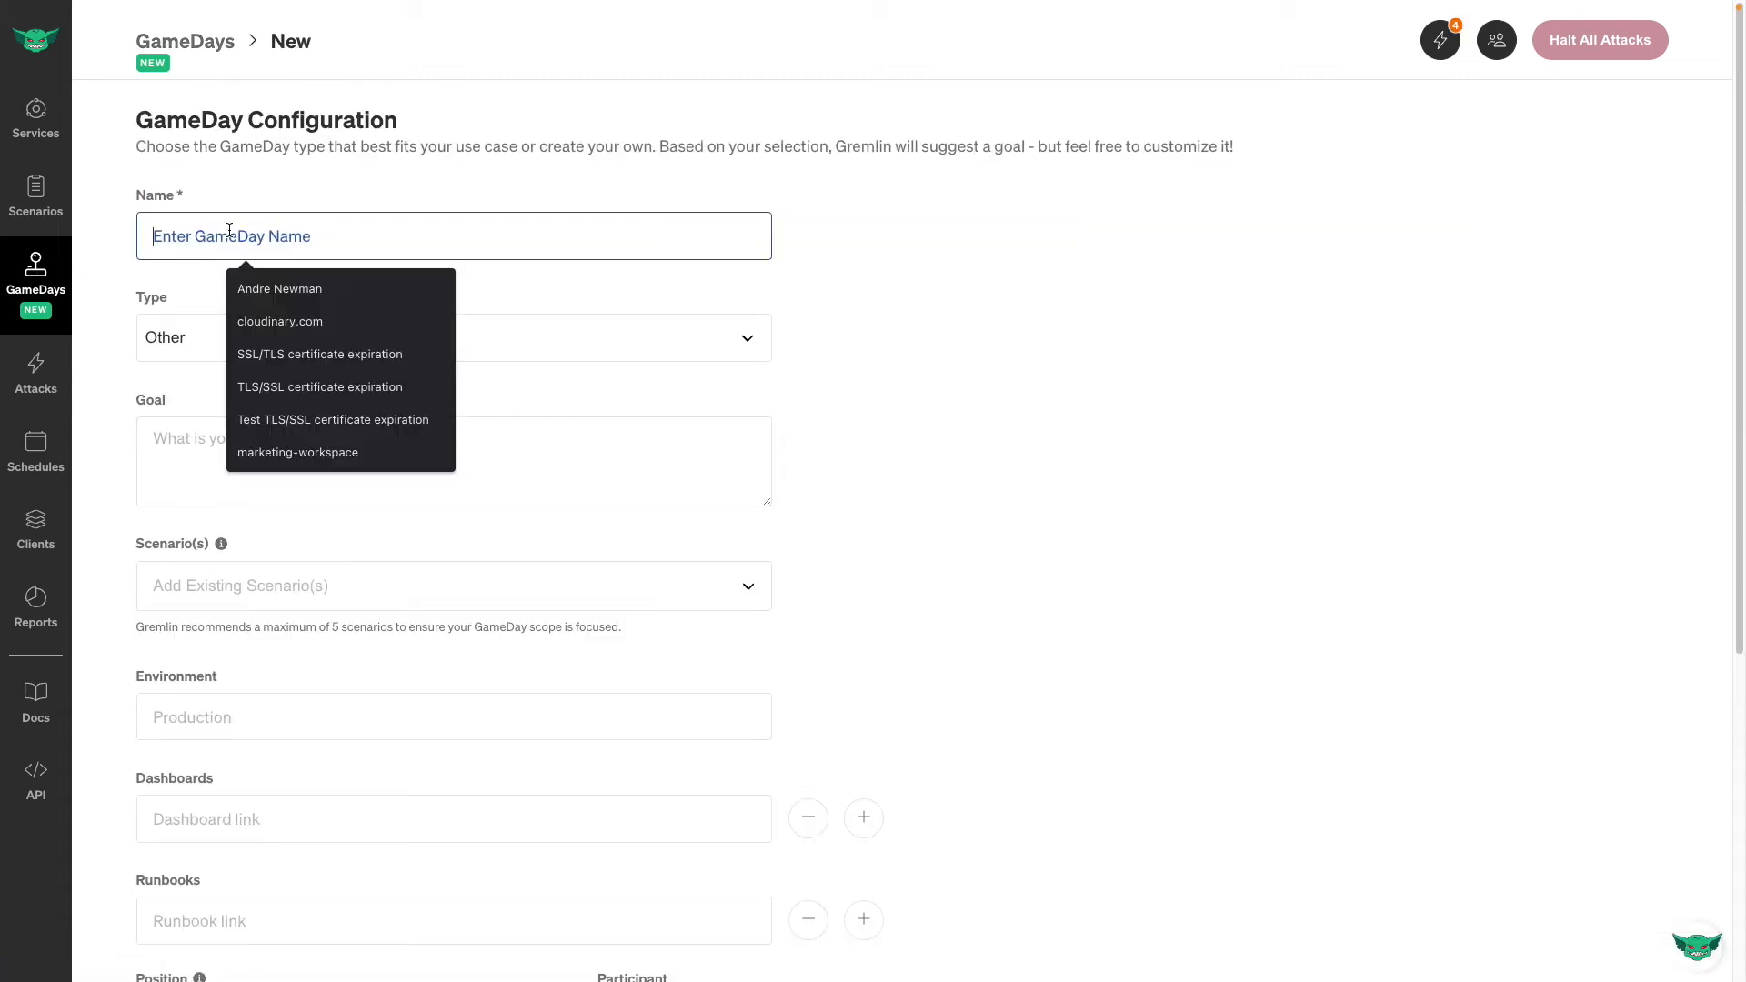
text(Validate regio)
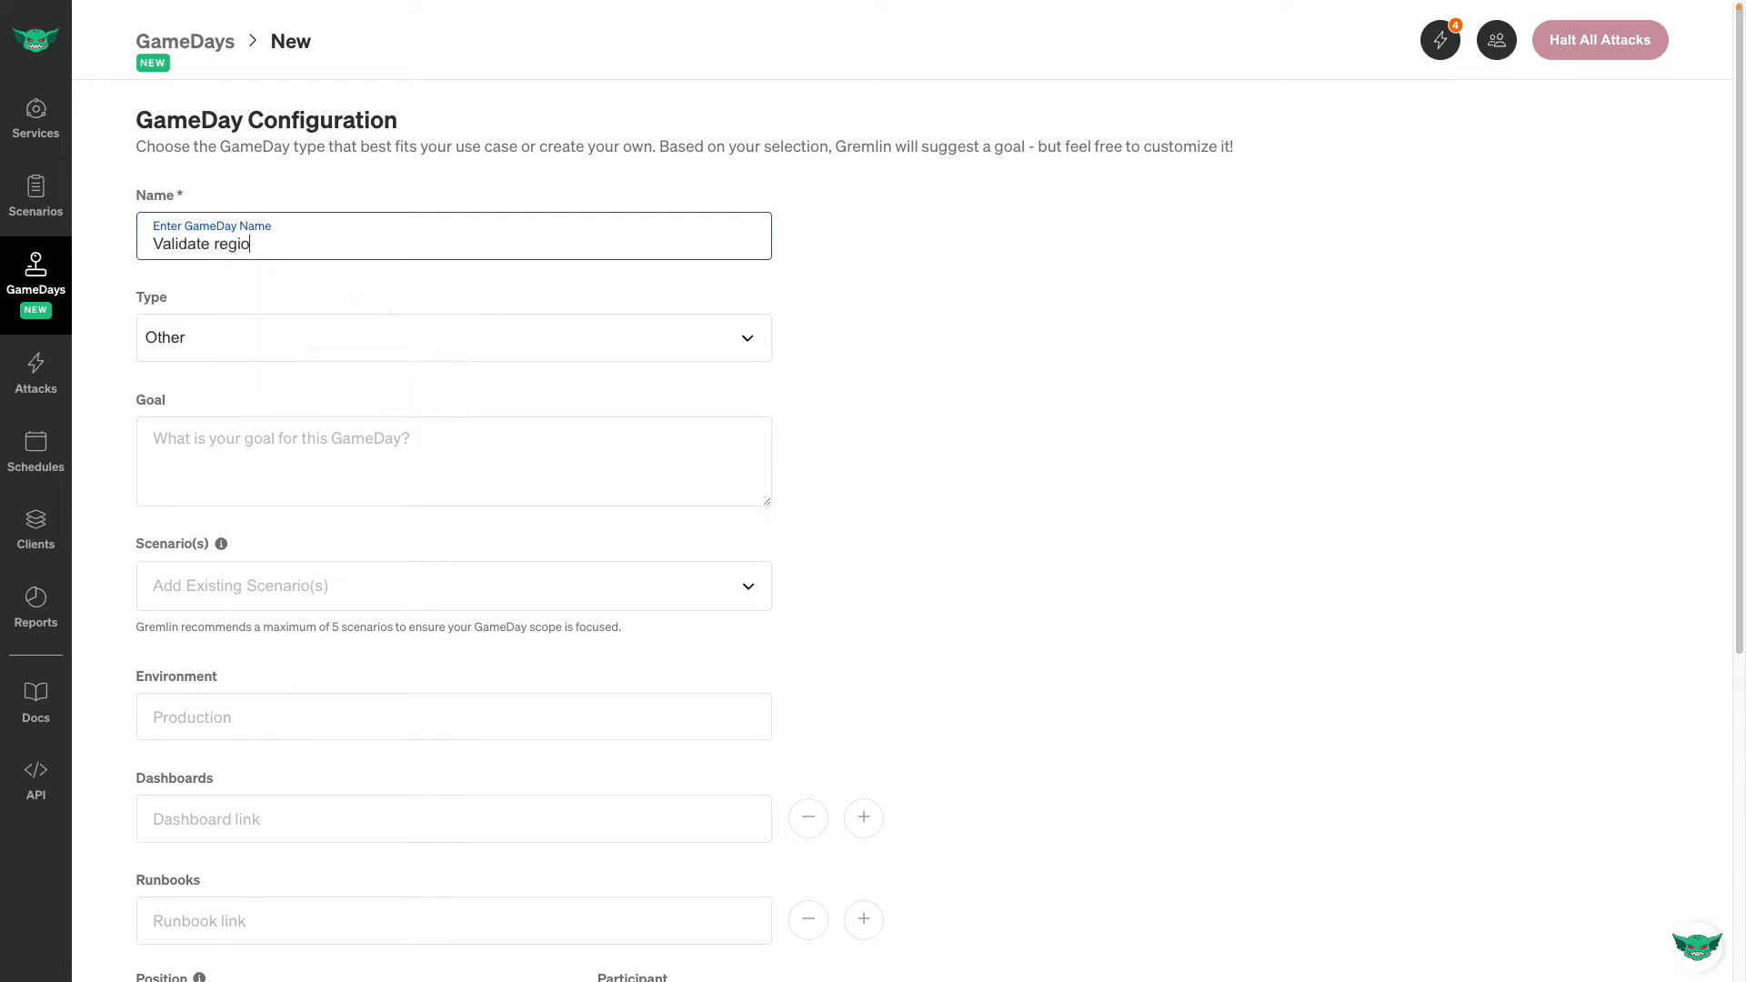
text(n failover)
click(226, 329)
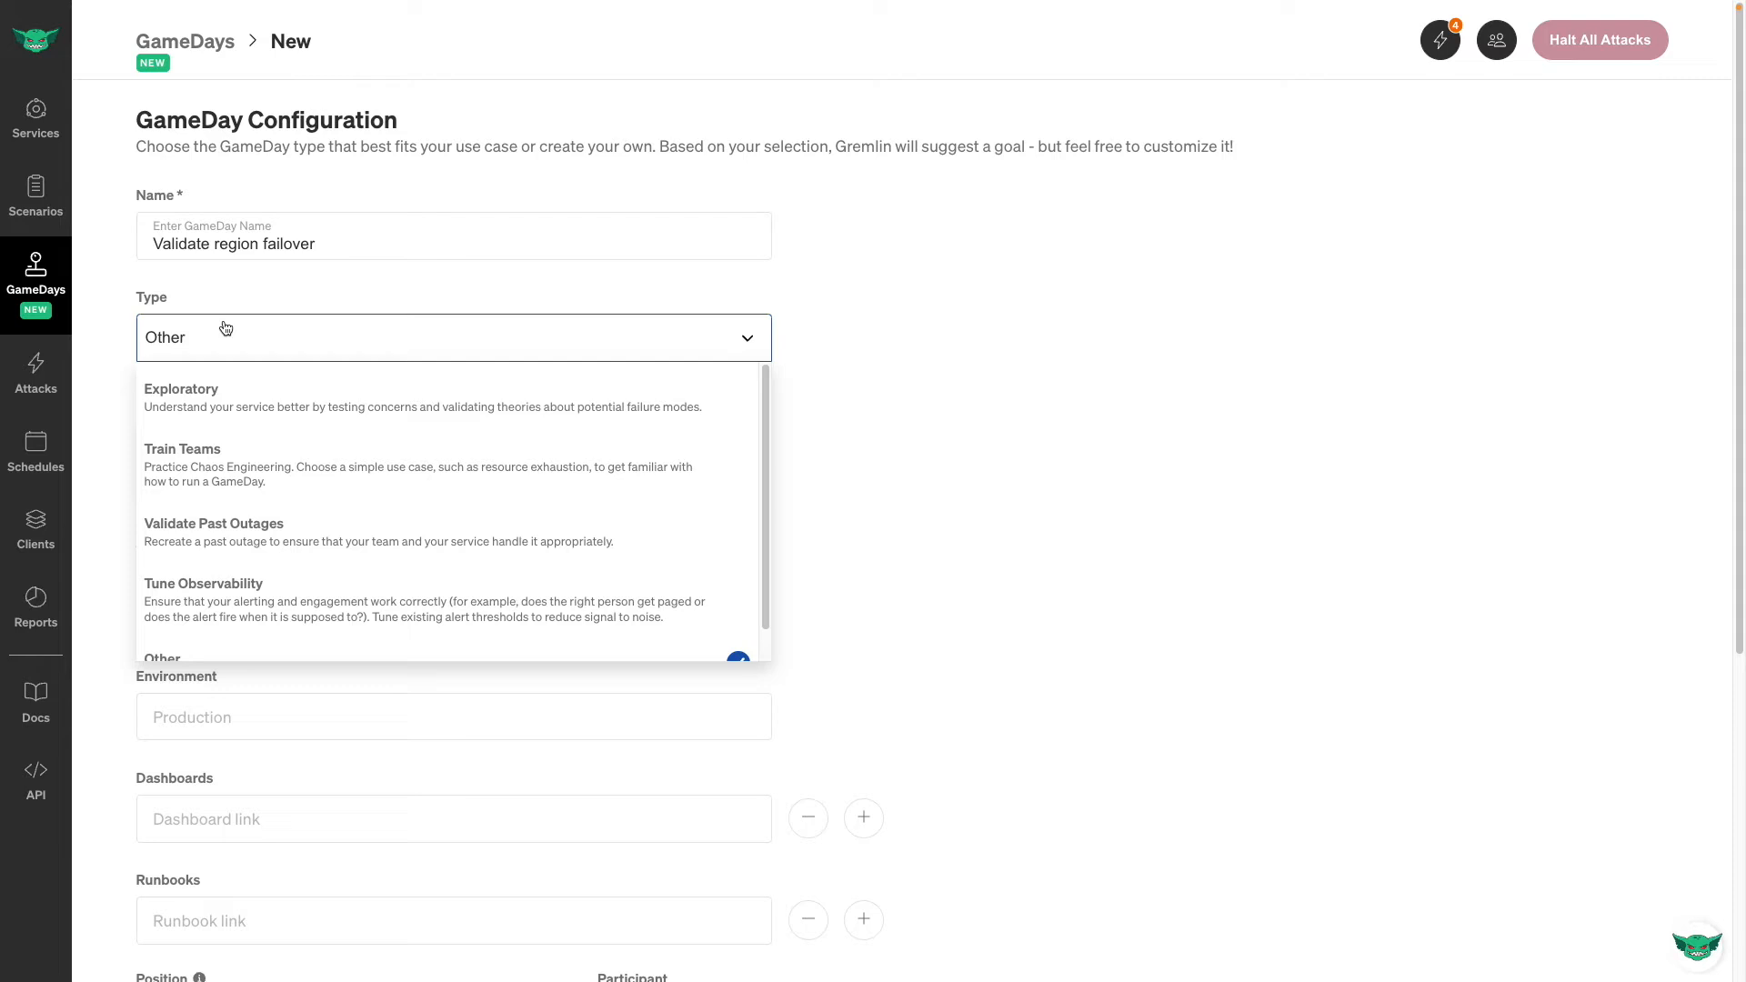
click(231, 391)
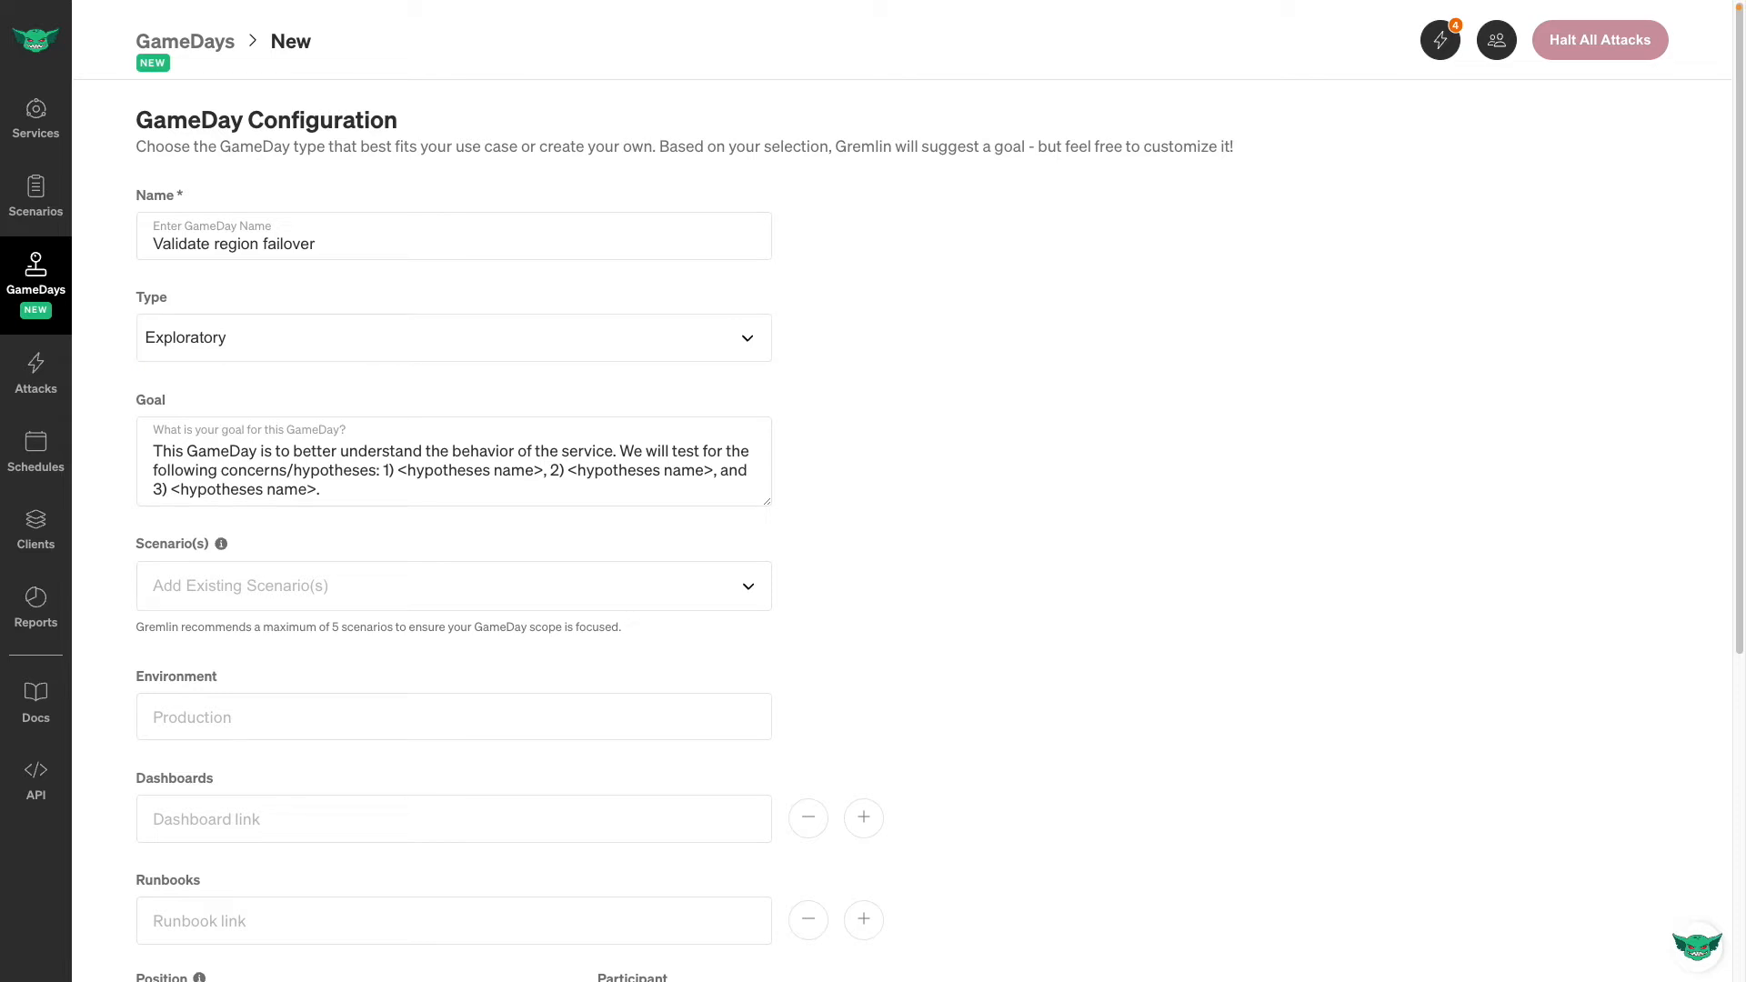
Replace the goal's hypothesis placeholders with monitoring detecting region latency/outage, load balancer failover to the backup region, and automatic recovery, and enlarge the field.
click(623, 472)
key(ctrl+a)
key(ctrl+v)
drag(767, 503, 766, 621)
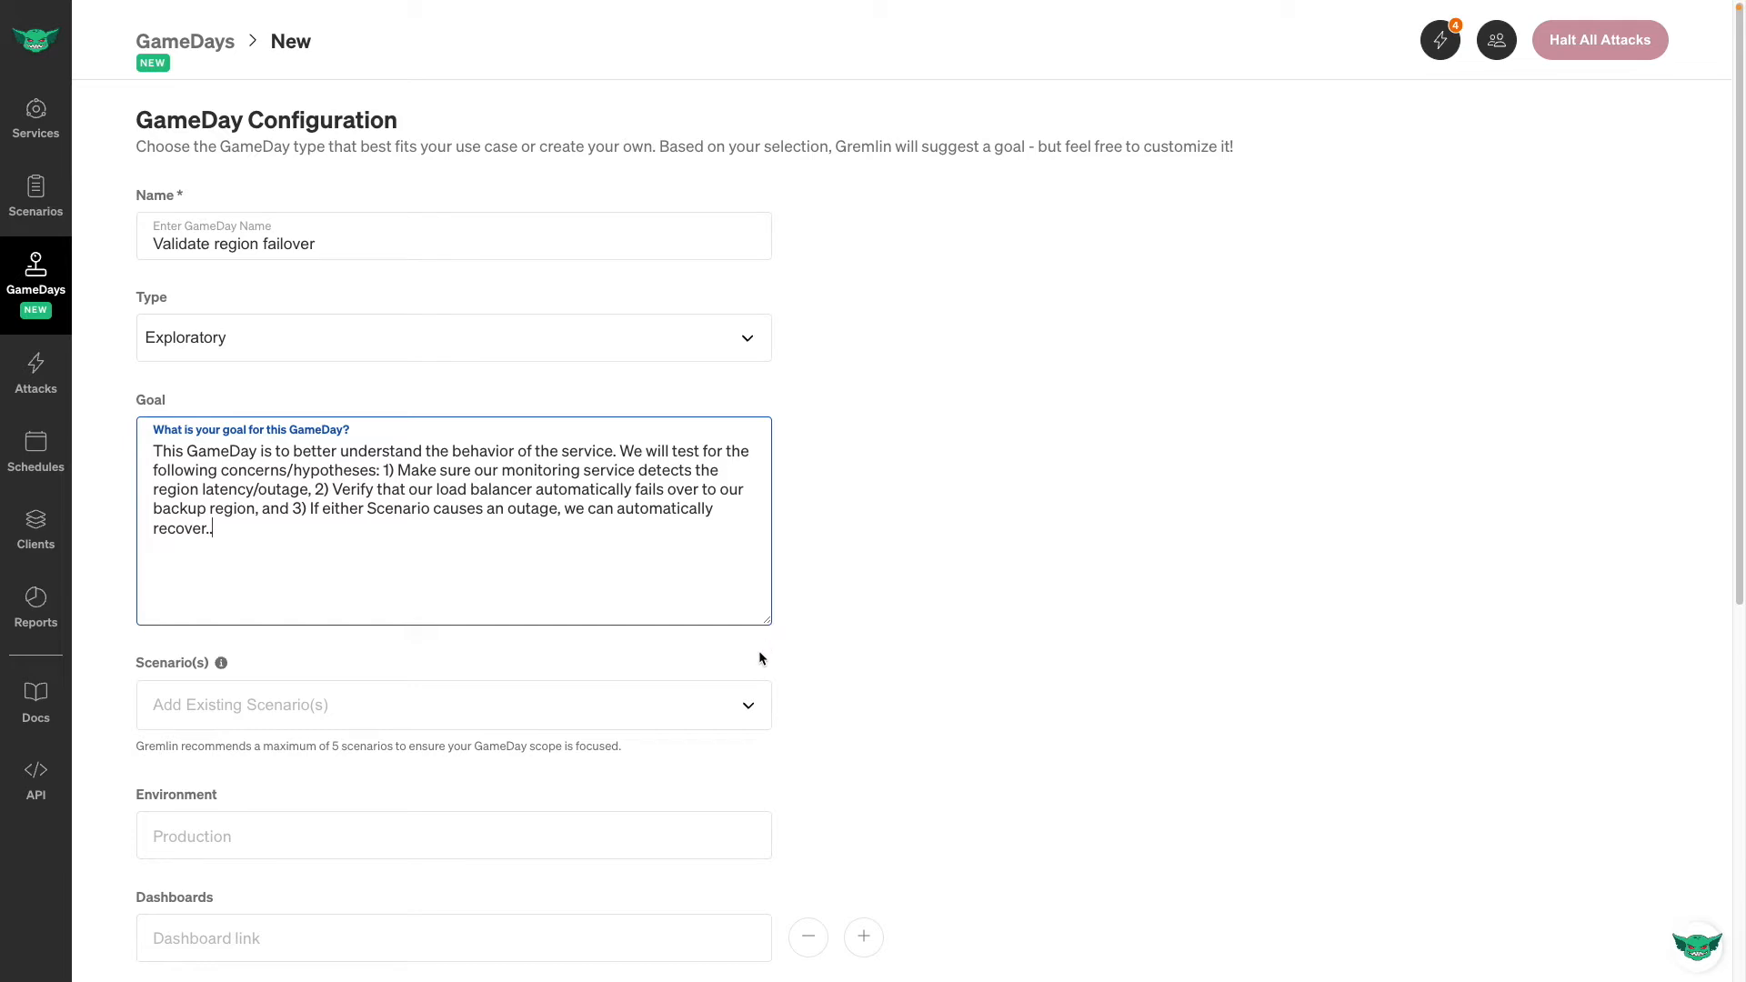
Find the existing scenario "Region failure" and add it to the GameDay.
scroll(755, 658, down, 1)
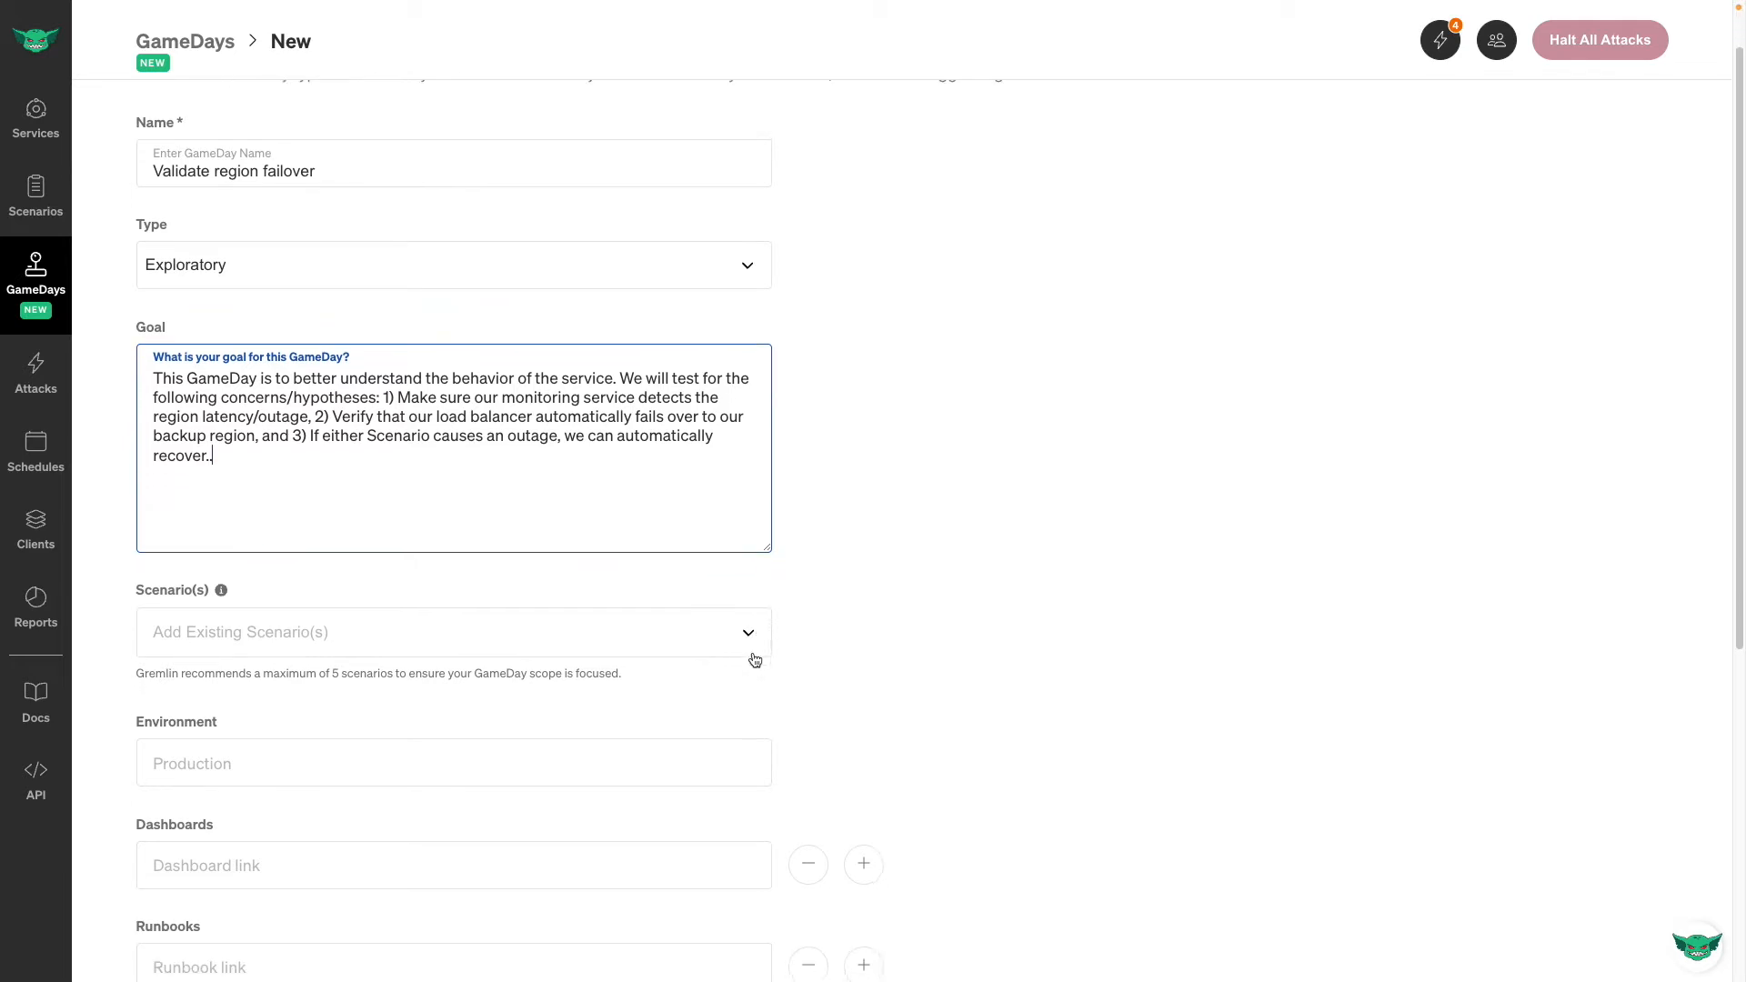
click(735, 608)
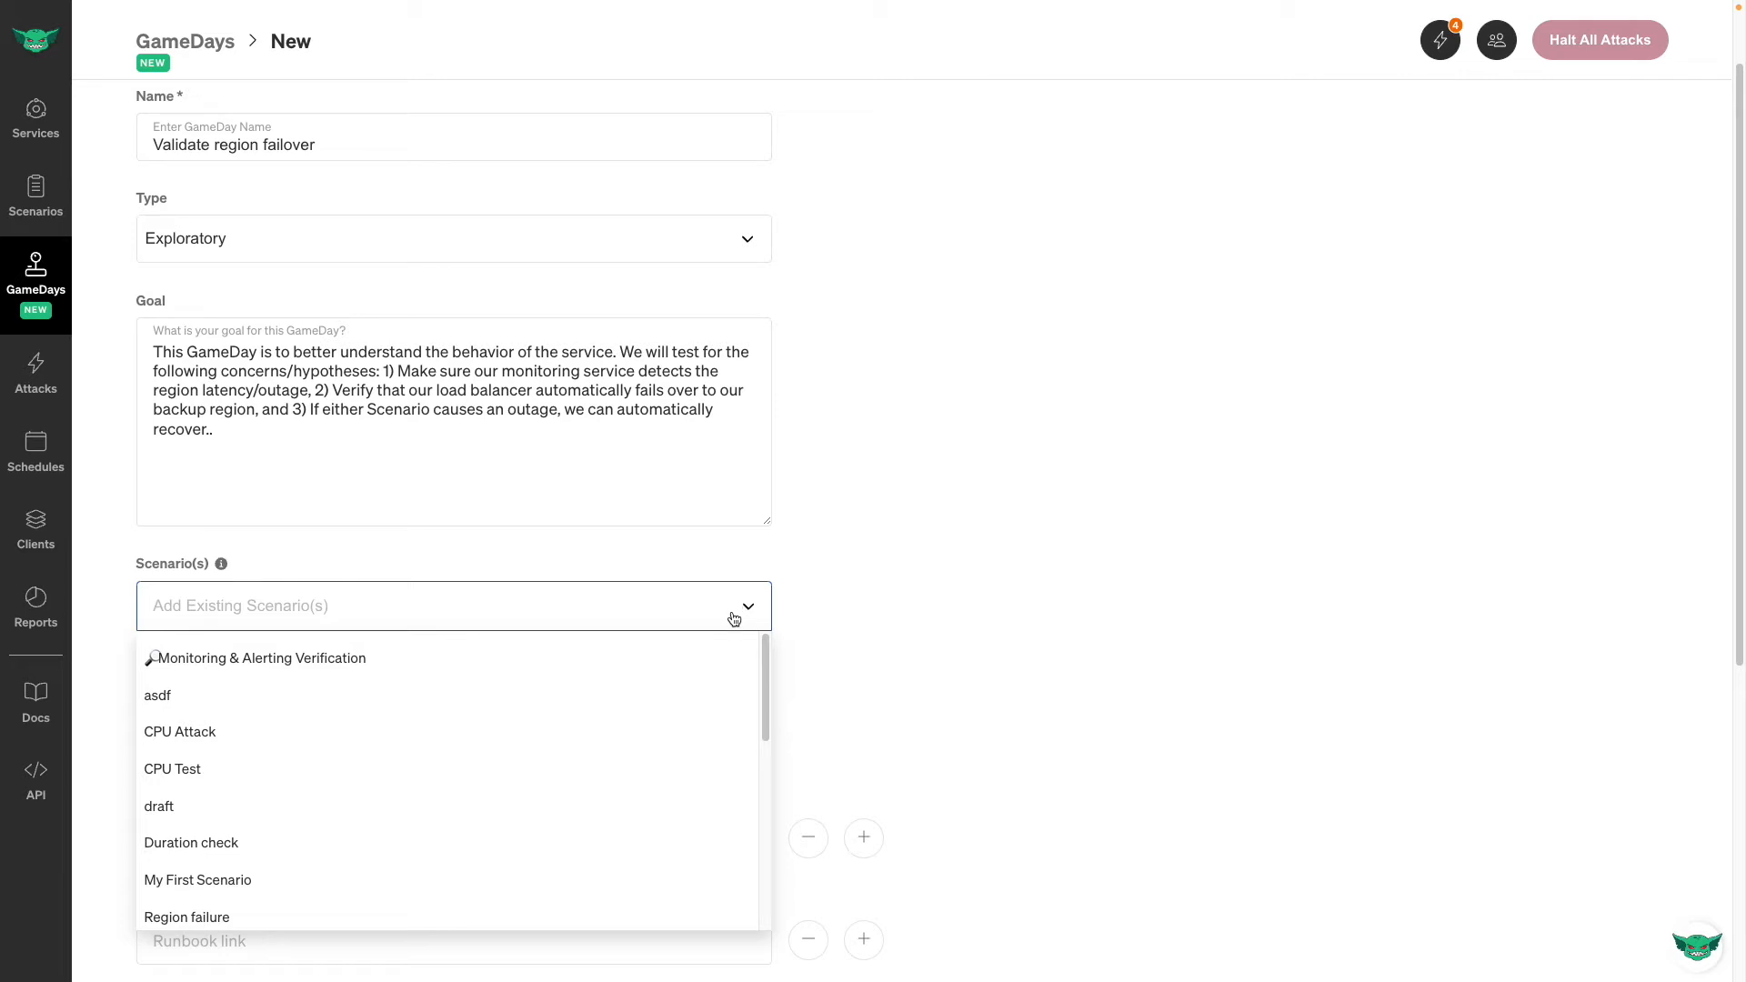
text(region)
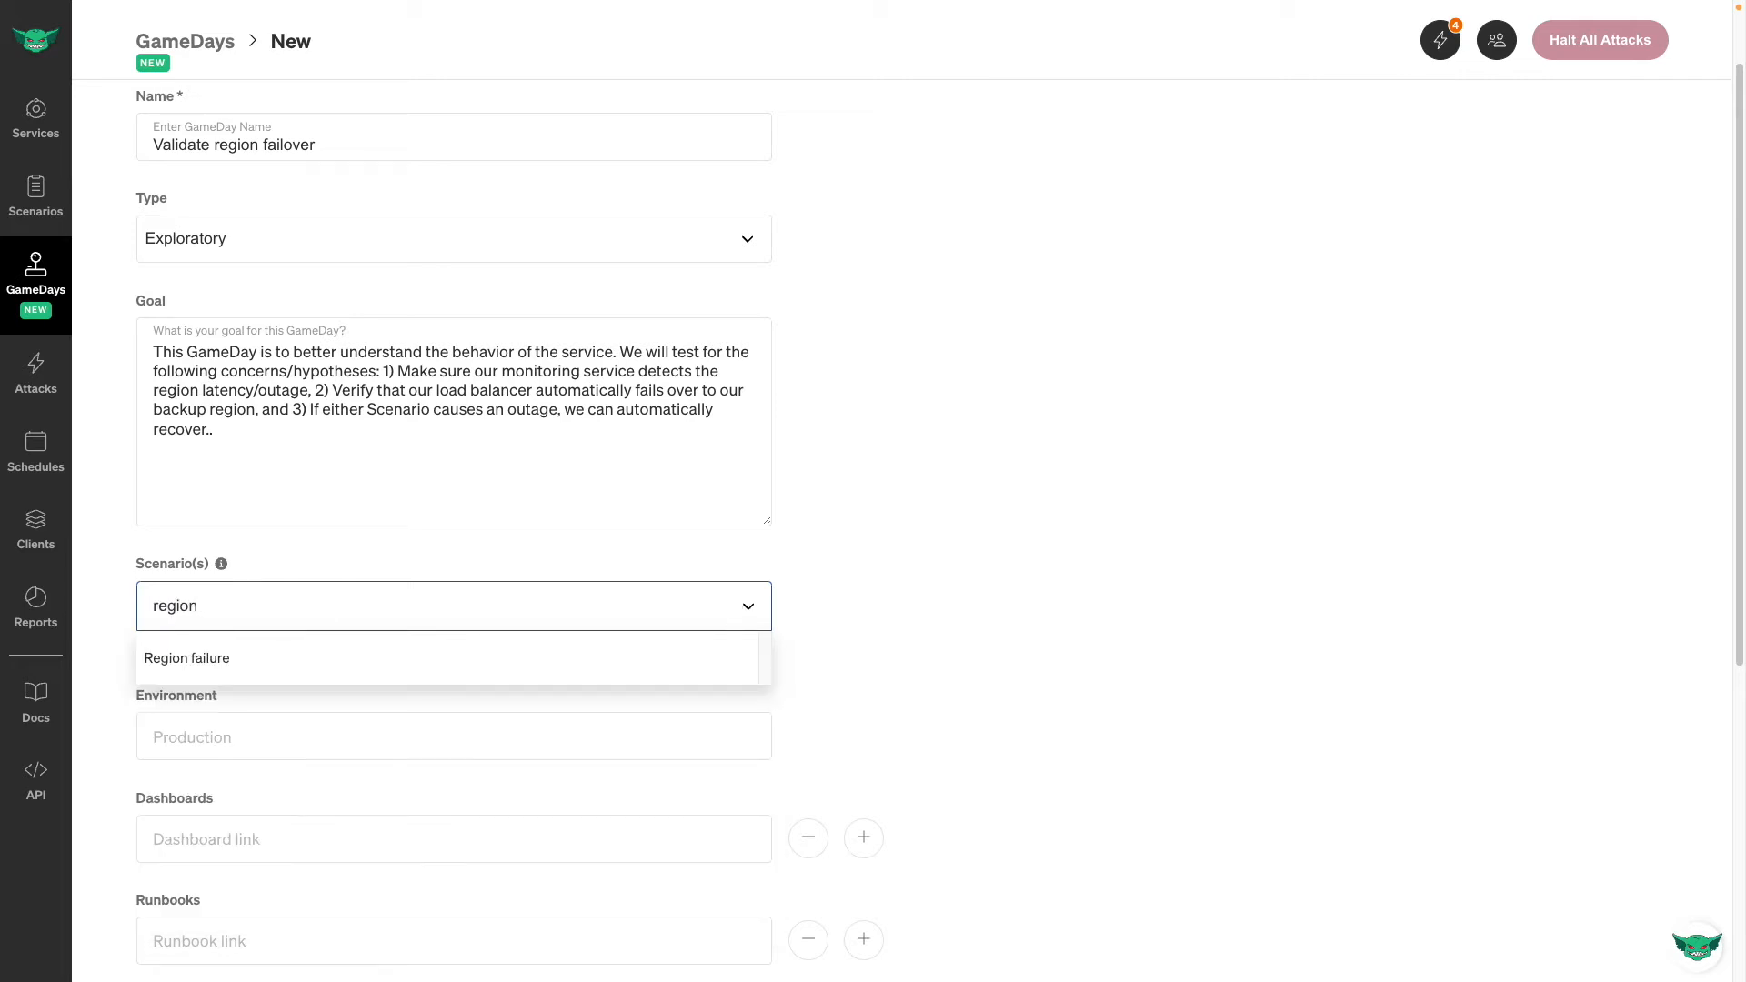
click(606, 653)
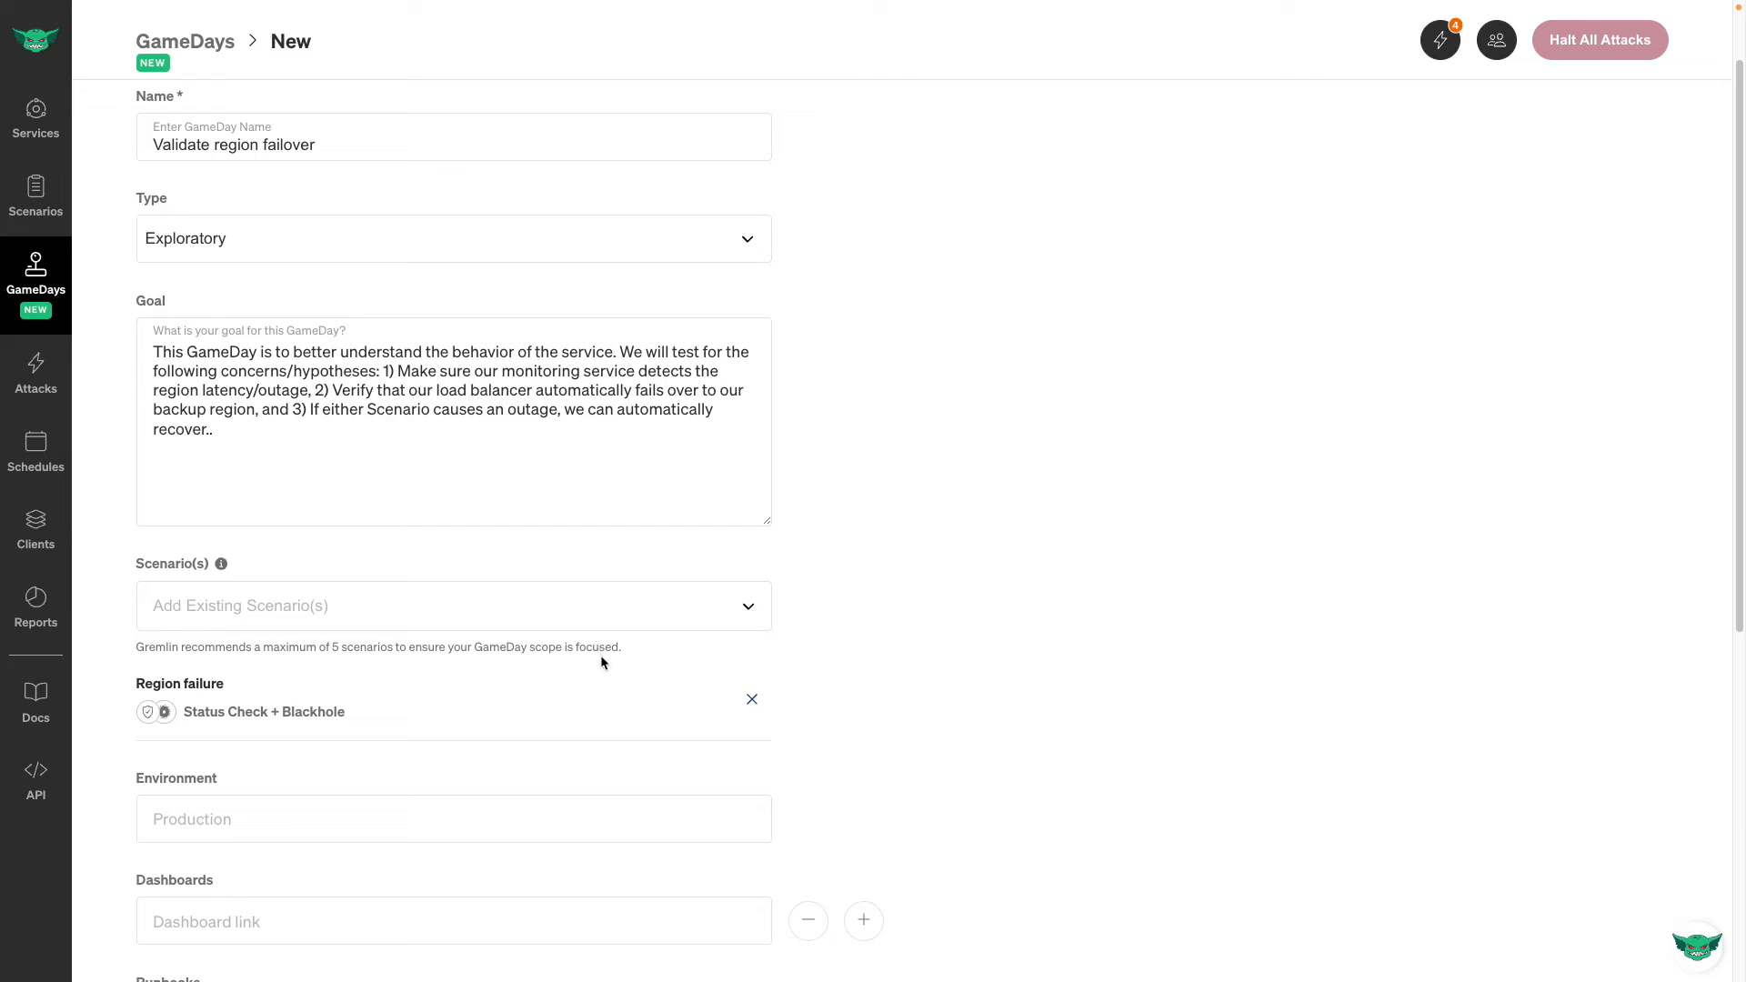
Set the GameDay's environment to Production.
scroll(602, 657, down, 3)
click(581, 561)
text(Production)
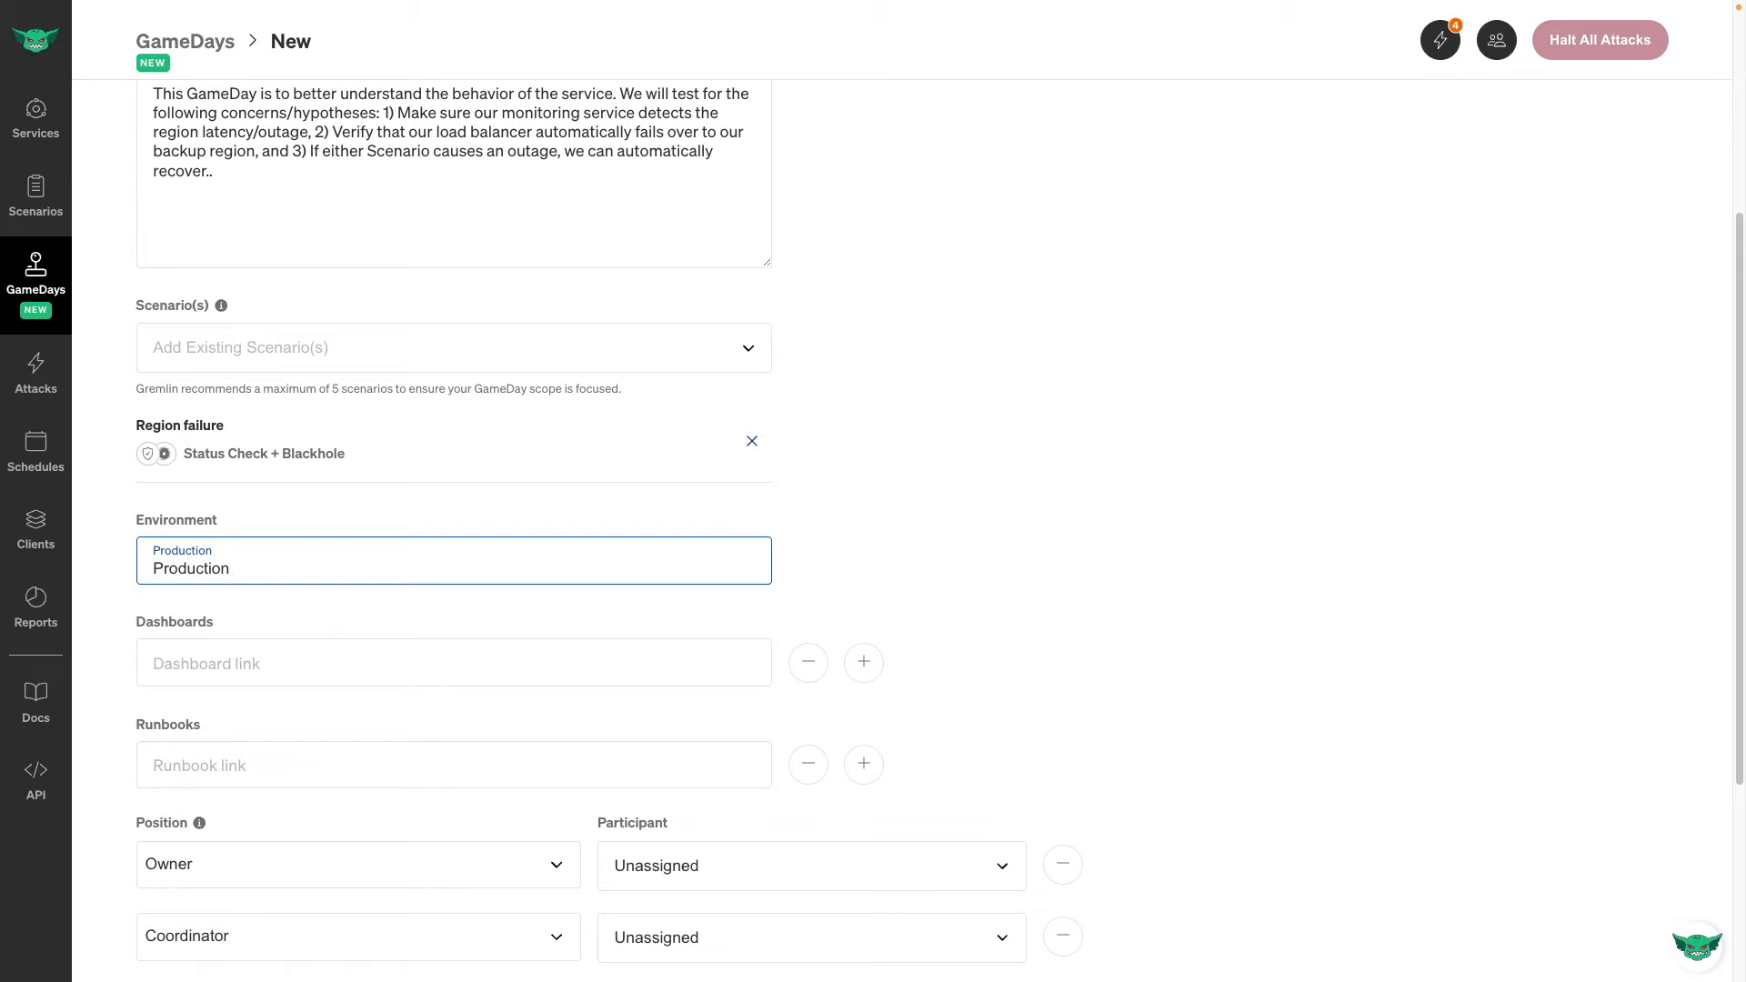
key(Tab)
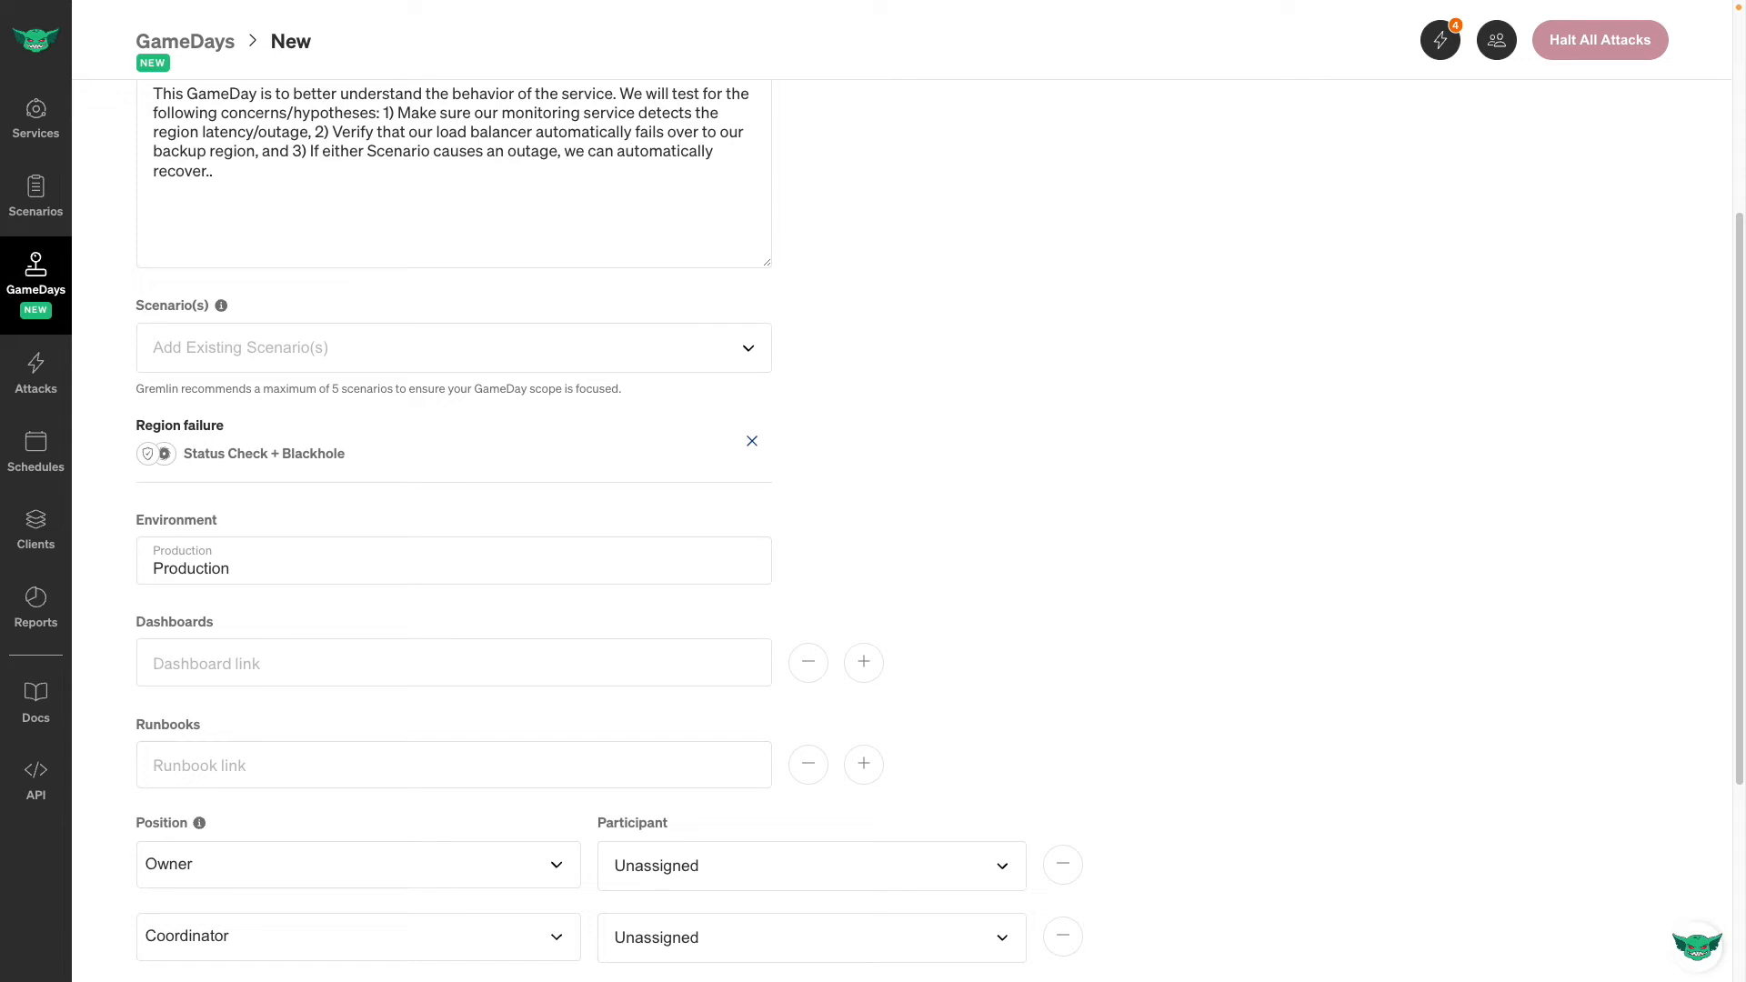
click(346, 661)
text(https://monitoring-tool.com/dashboard/)
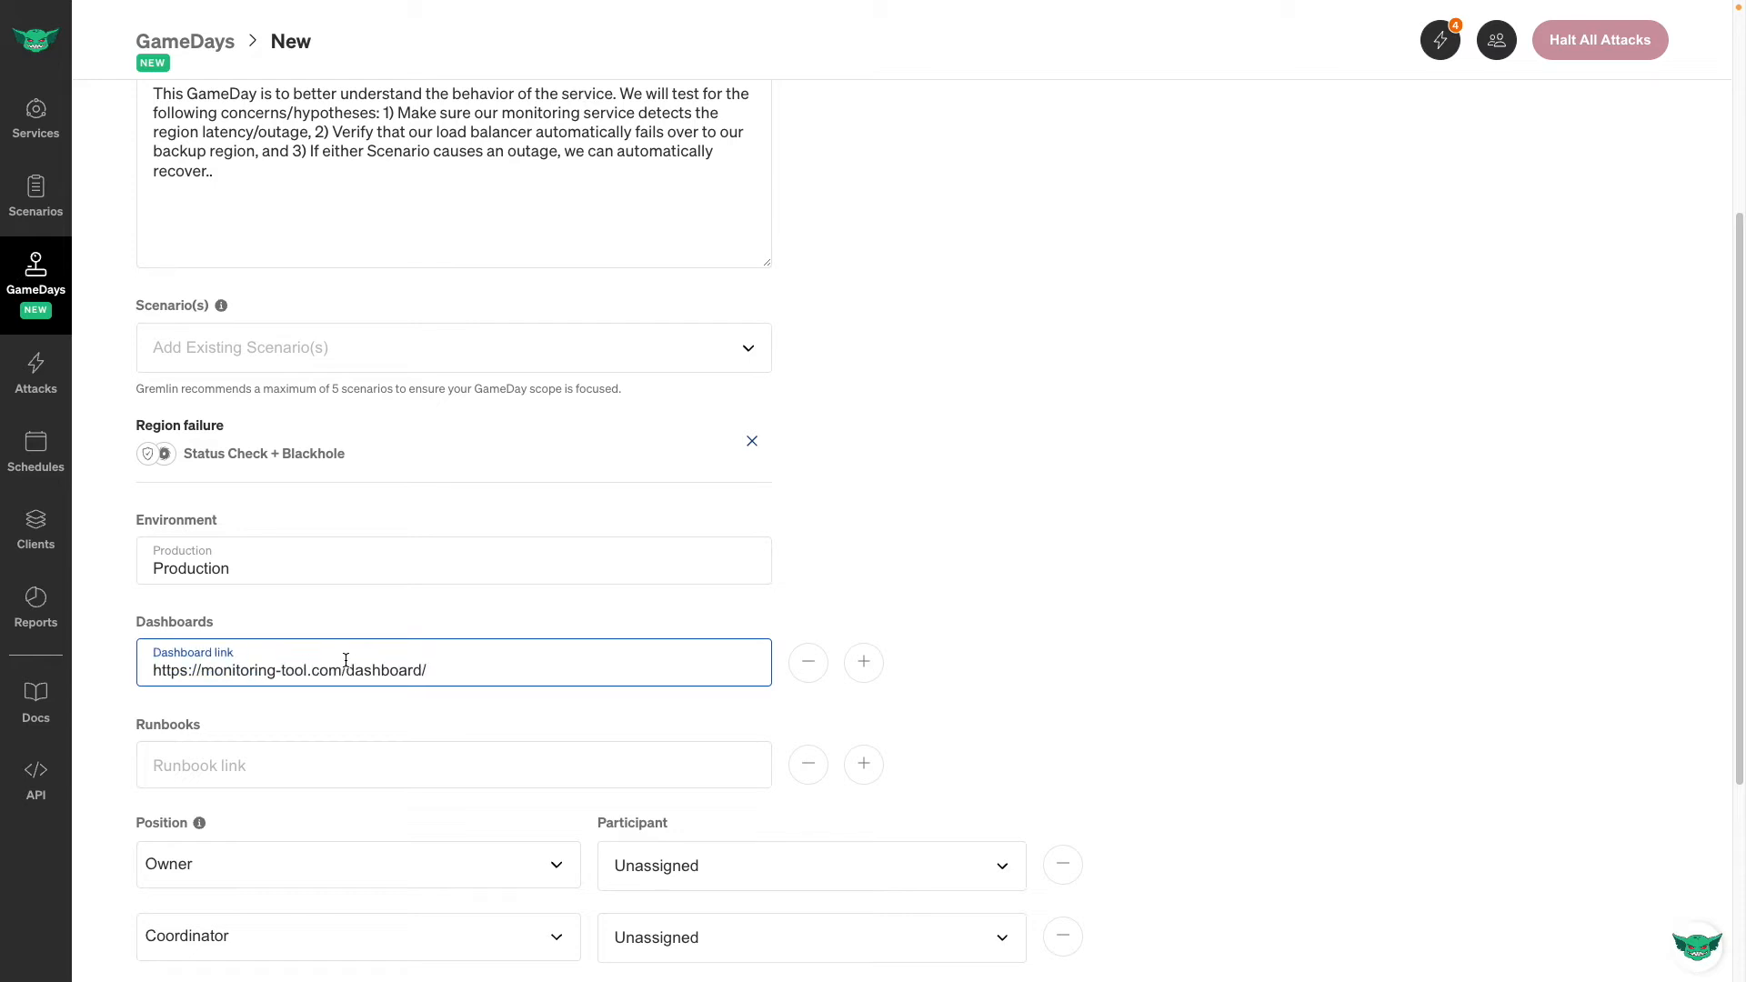
key(Tab)
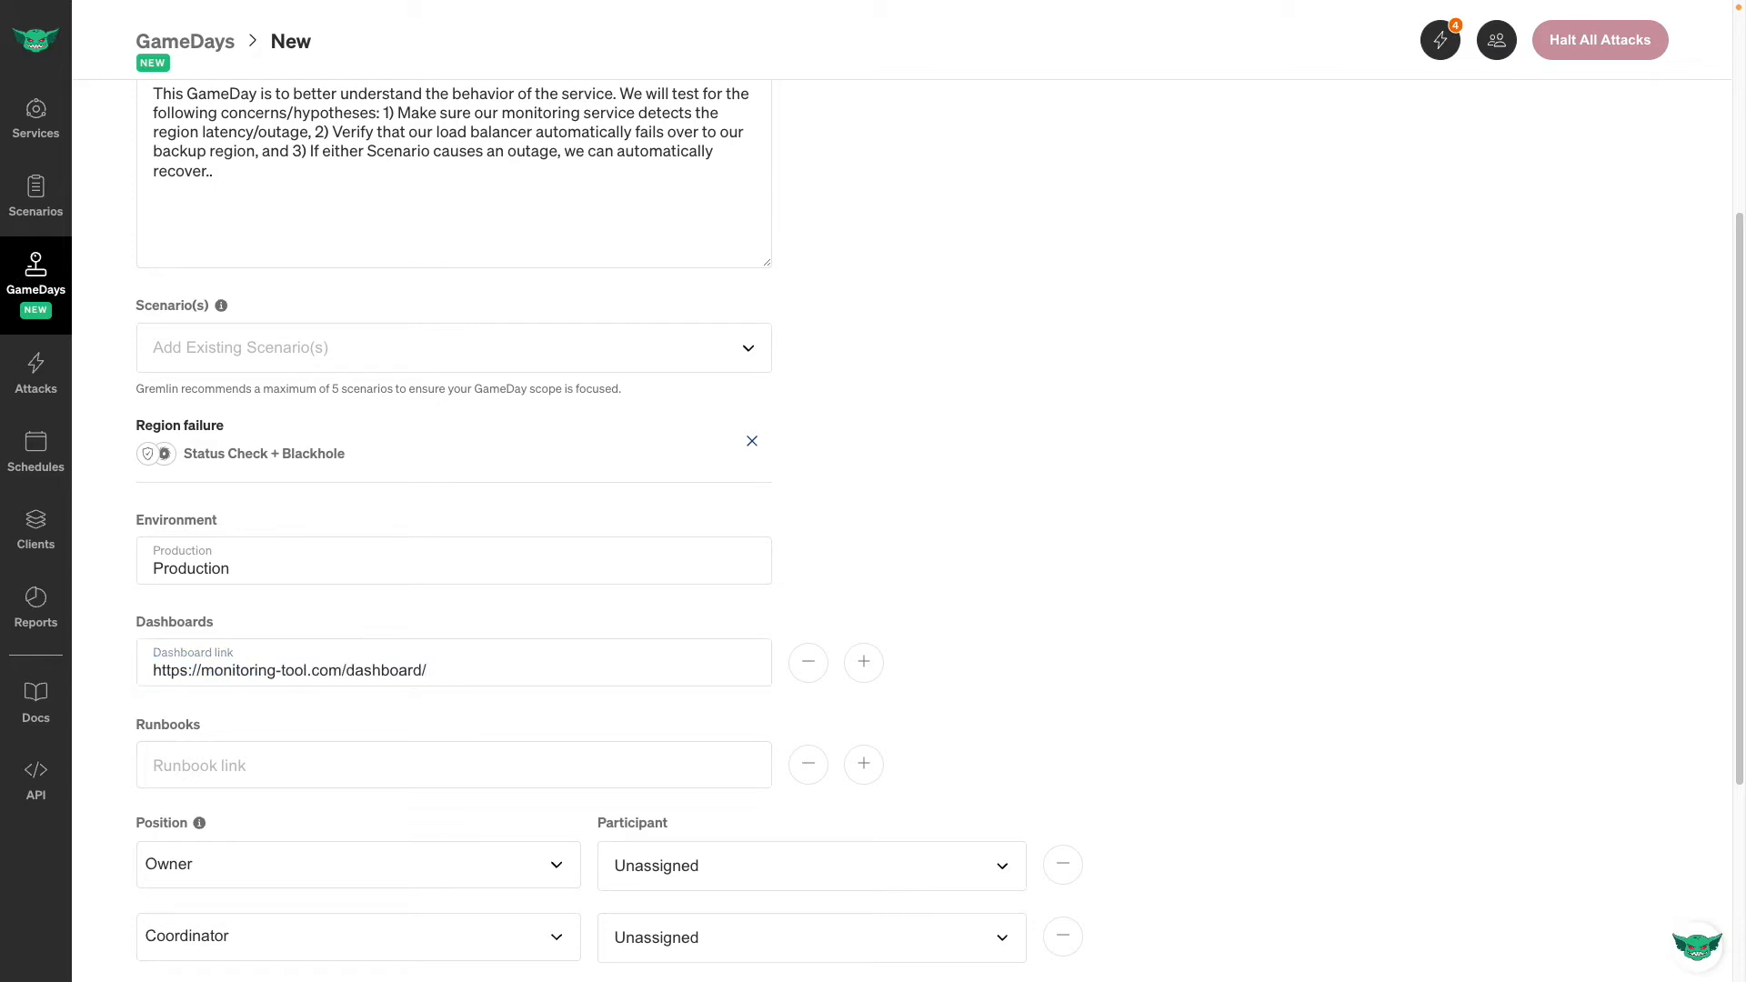
click(466, 764)
text(https://internal-wiki.com/runbook)
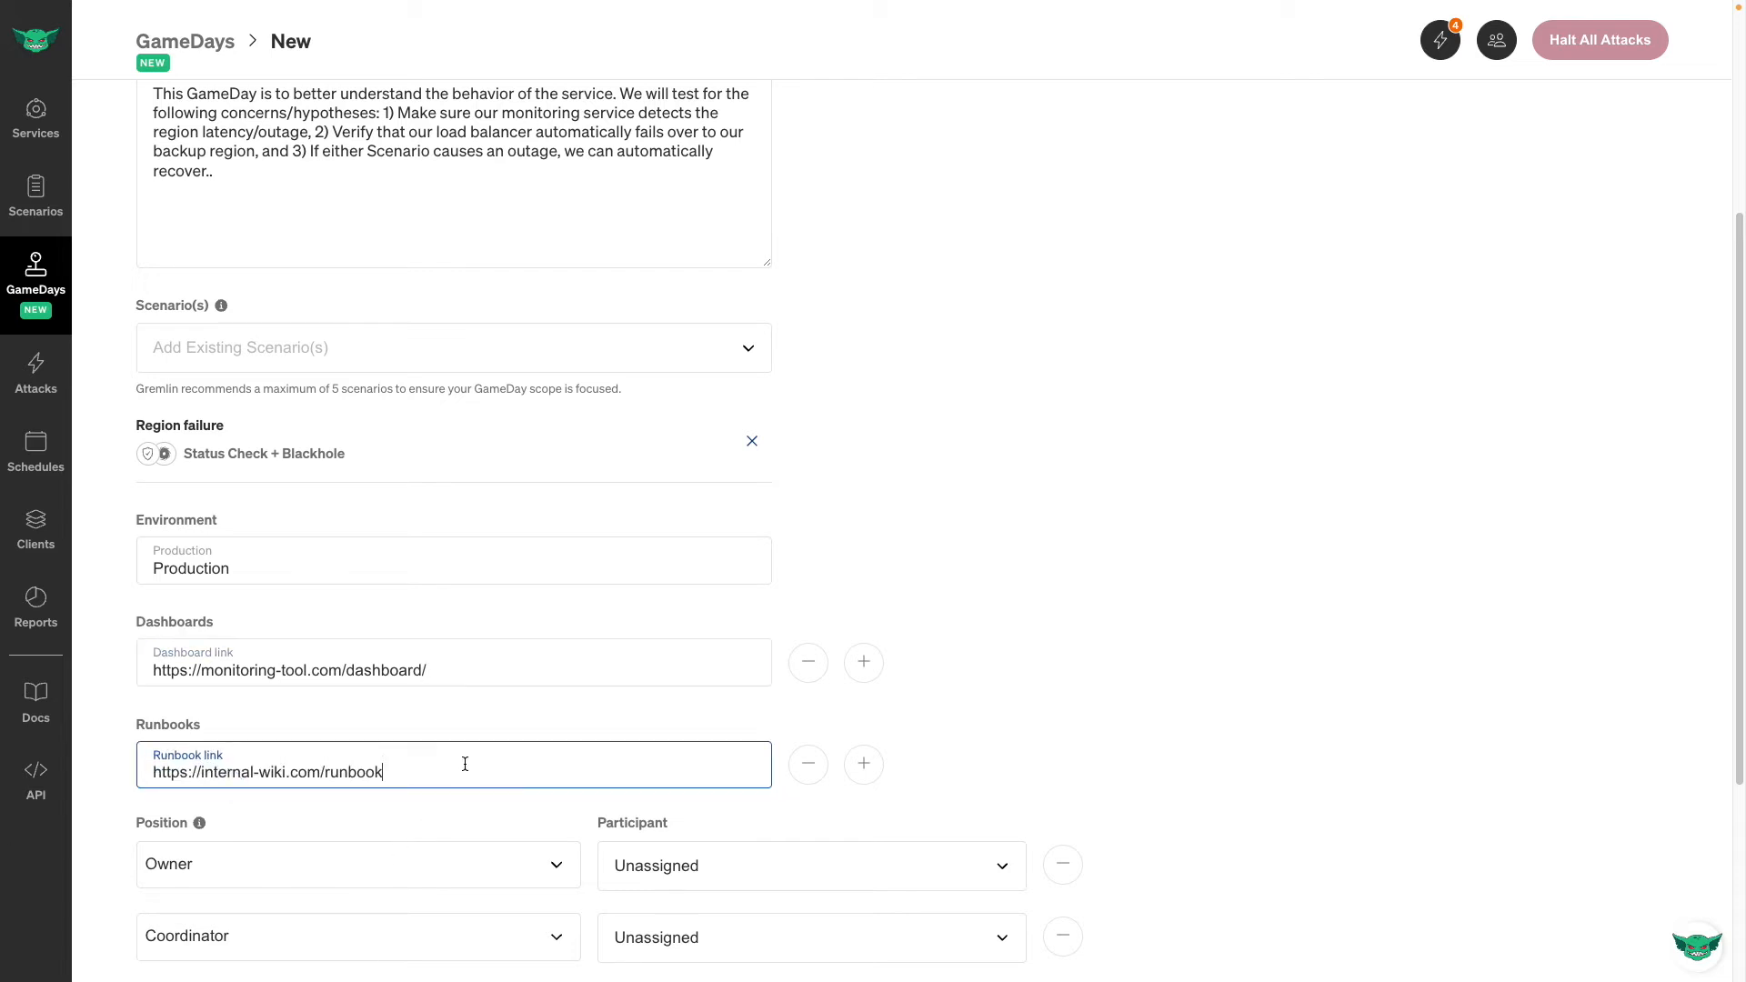
click(859, 764)
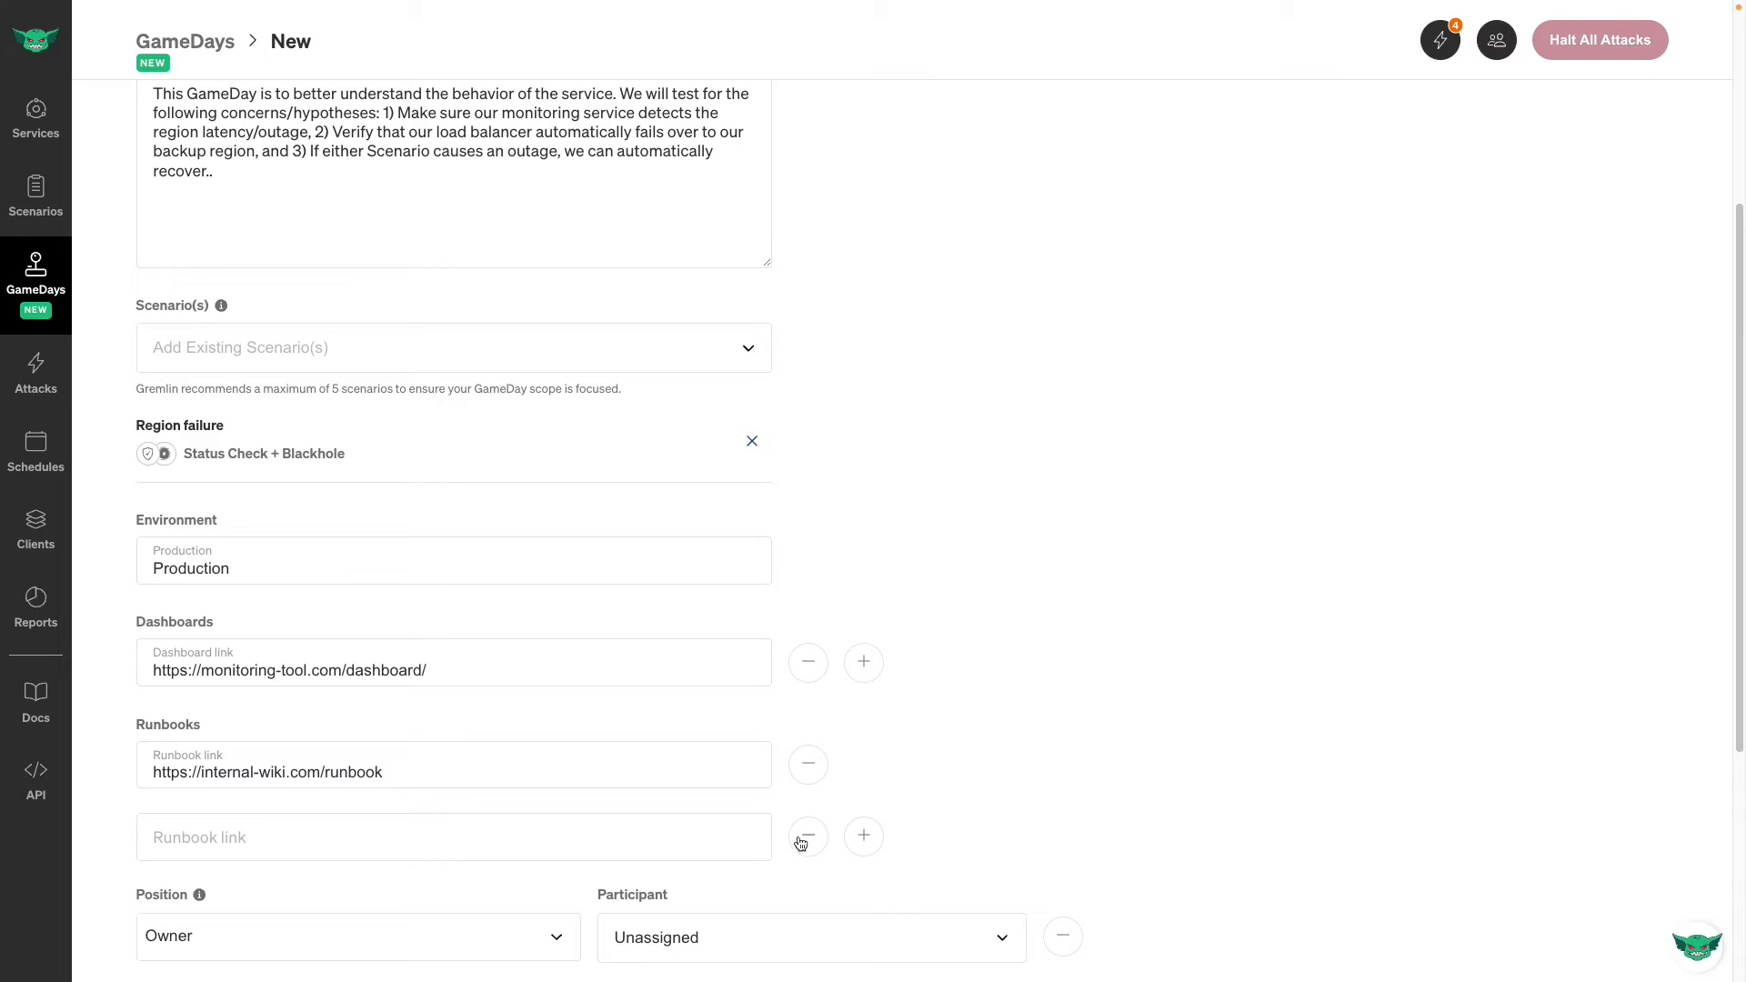
click(808, 837)
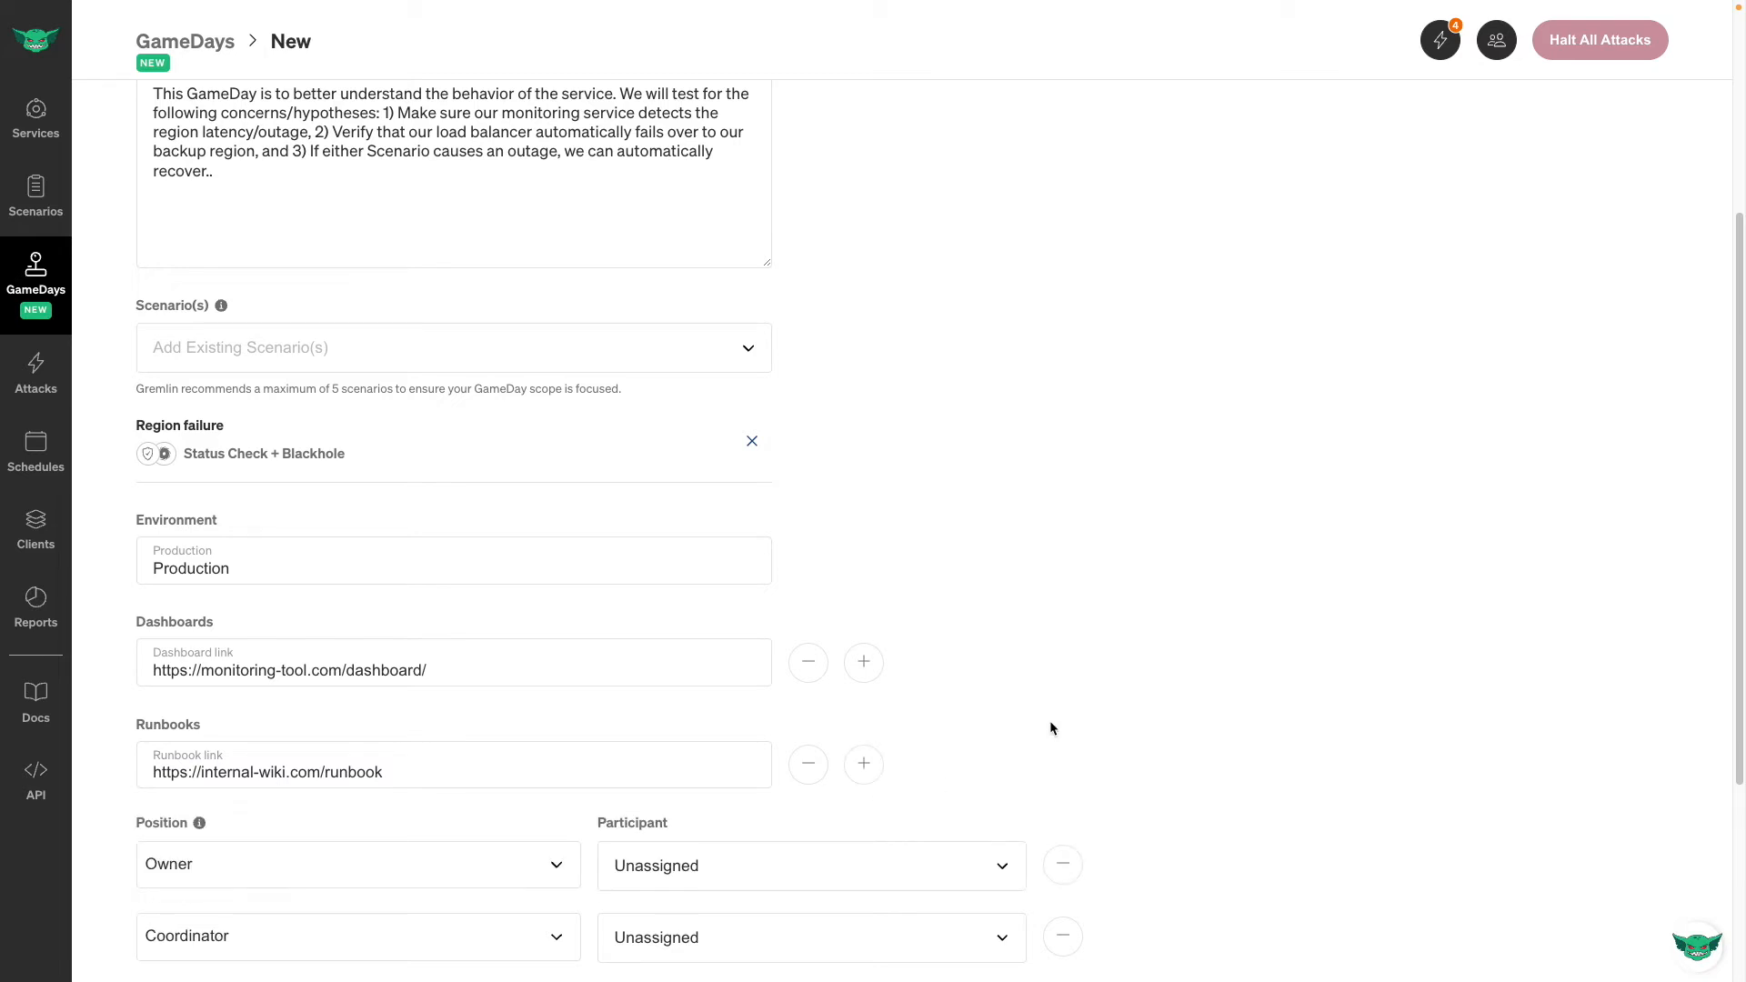
Assign the Owner and Coordinator positions by finding and choosing each team member's e-mail.
scroll(1051, 727, down, 4)
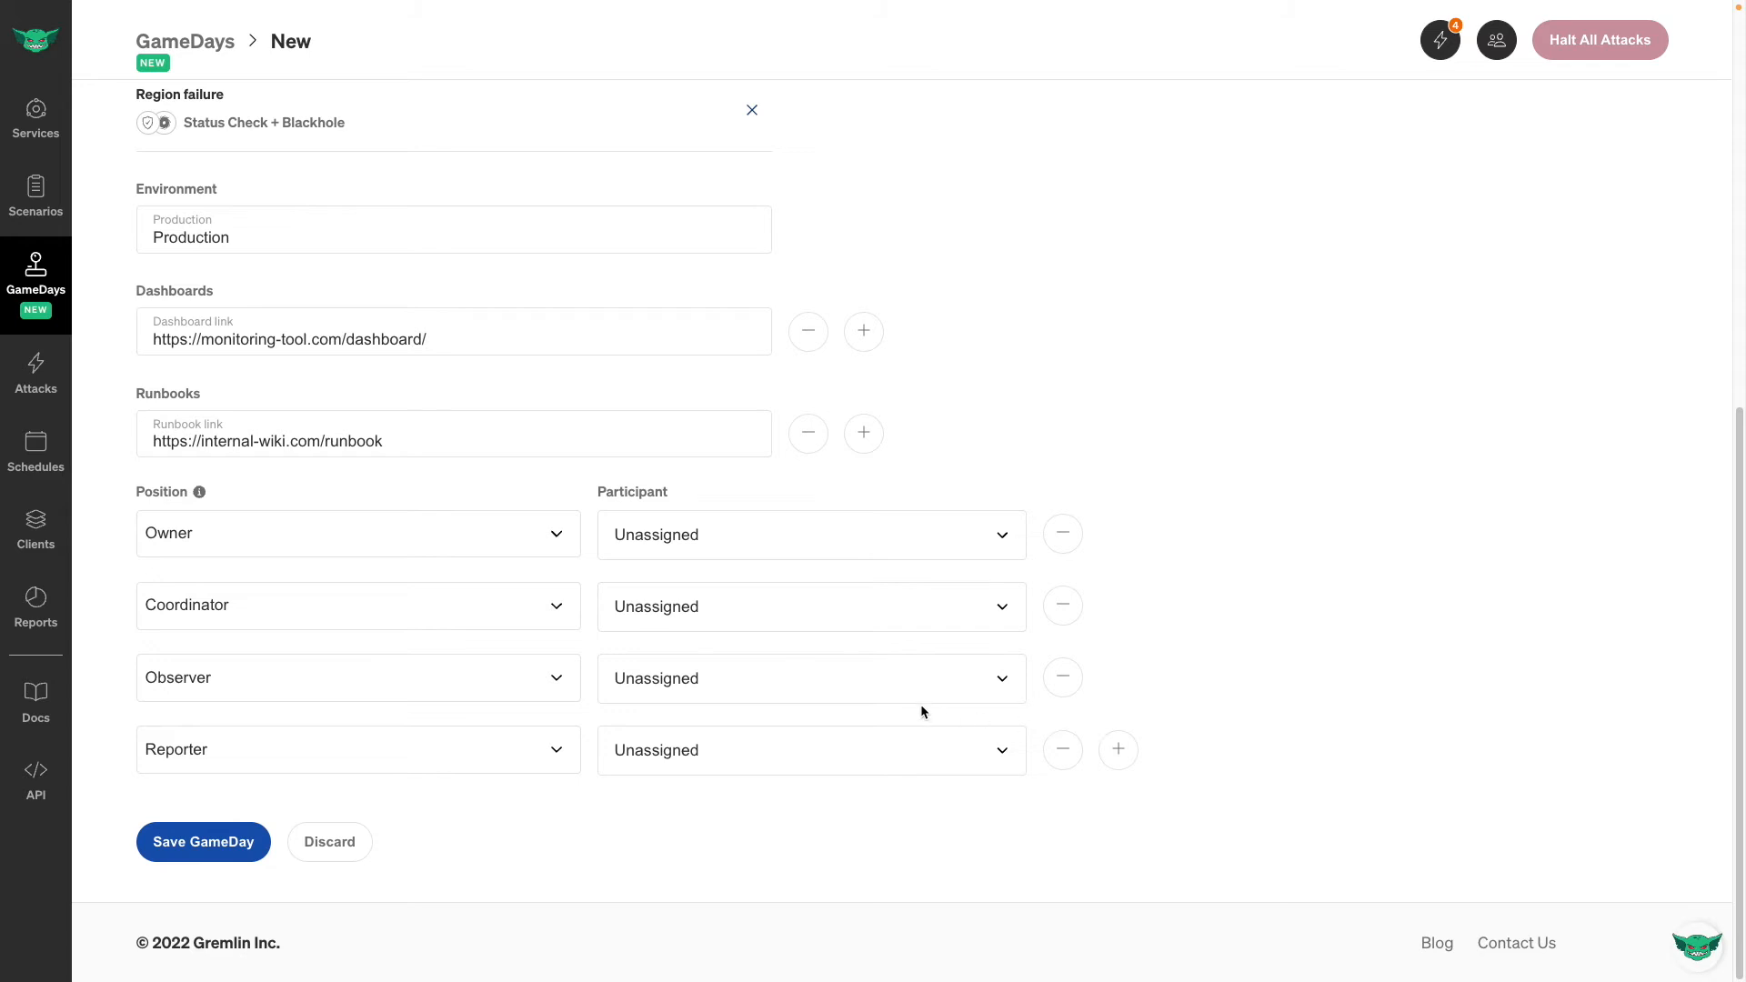
click(805, 533)
text(andre)
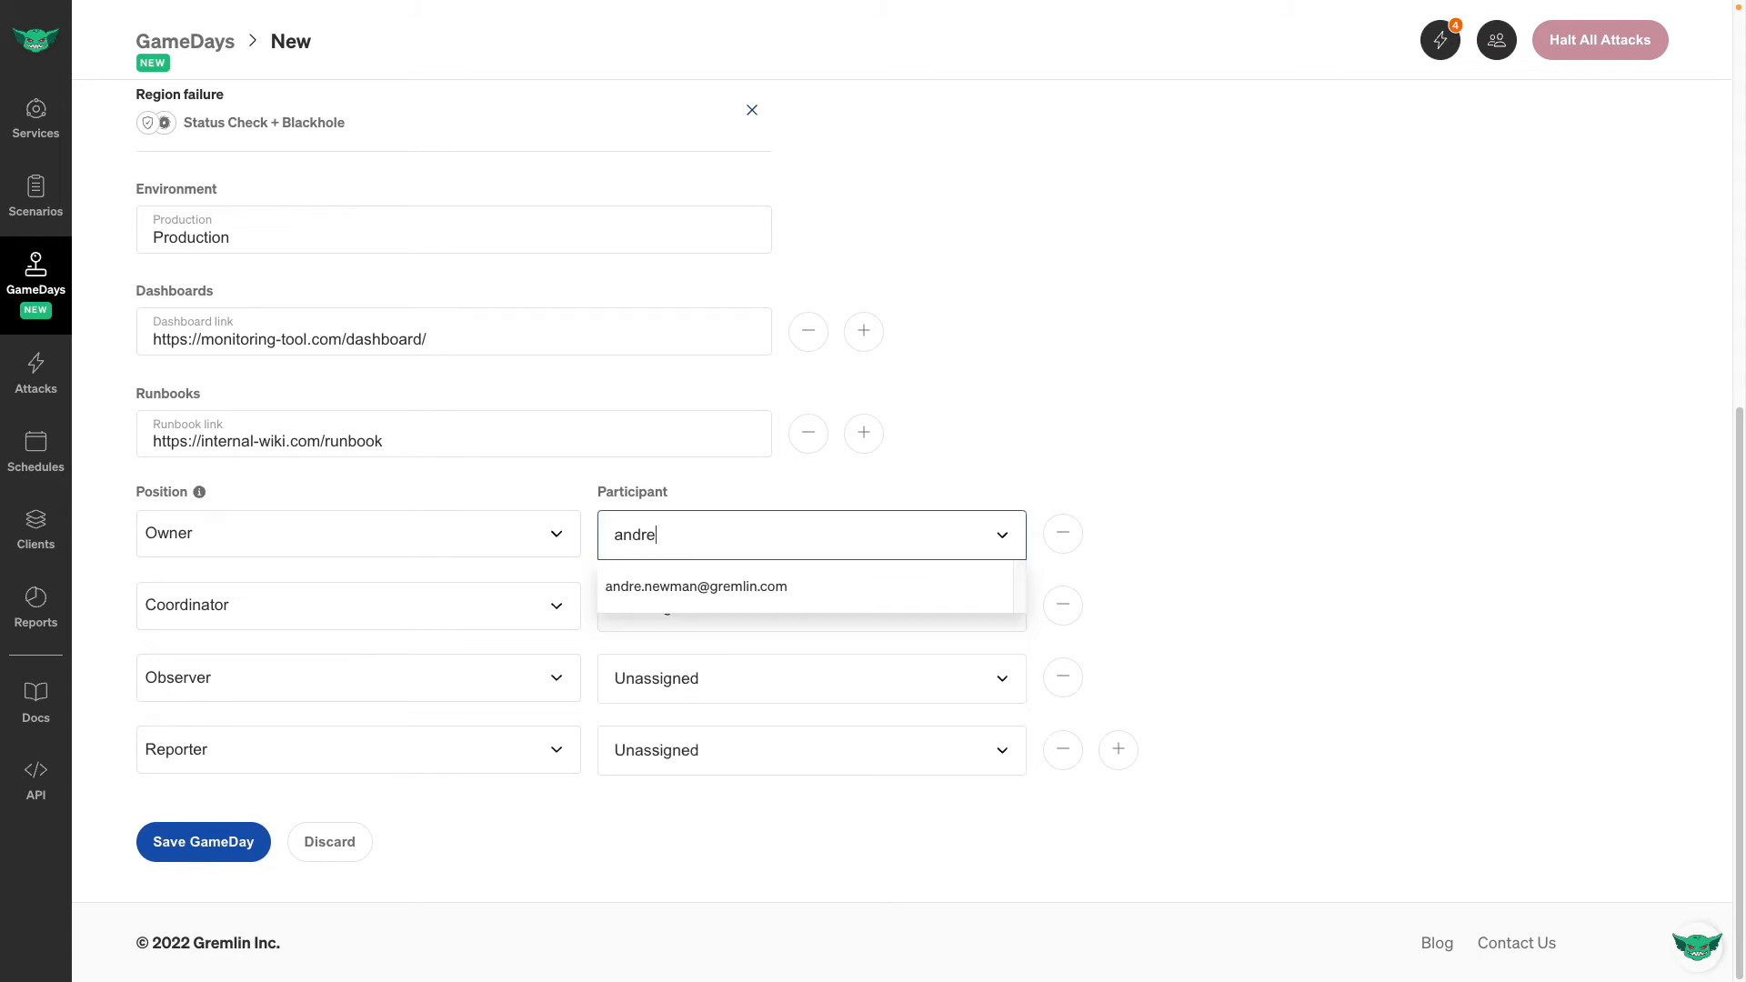
click(788, 586)
click(791, 610)
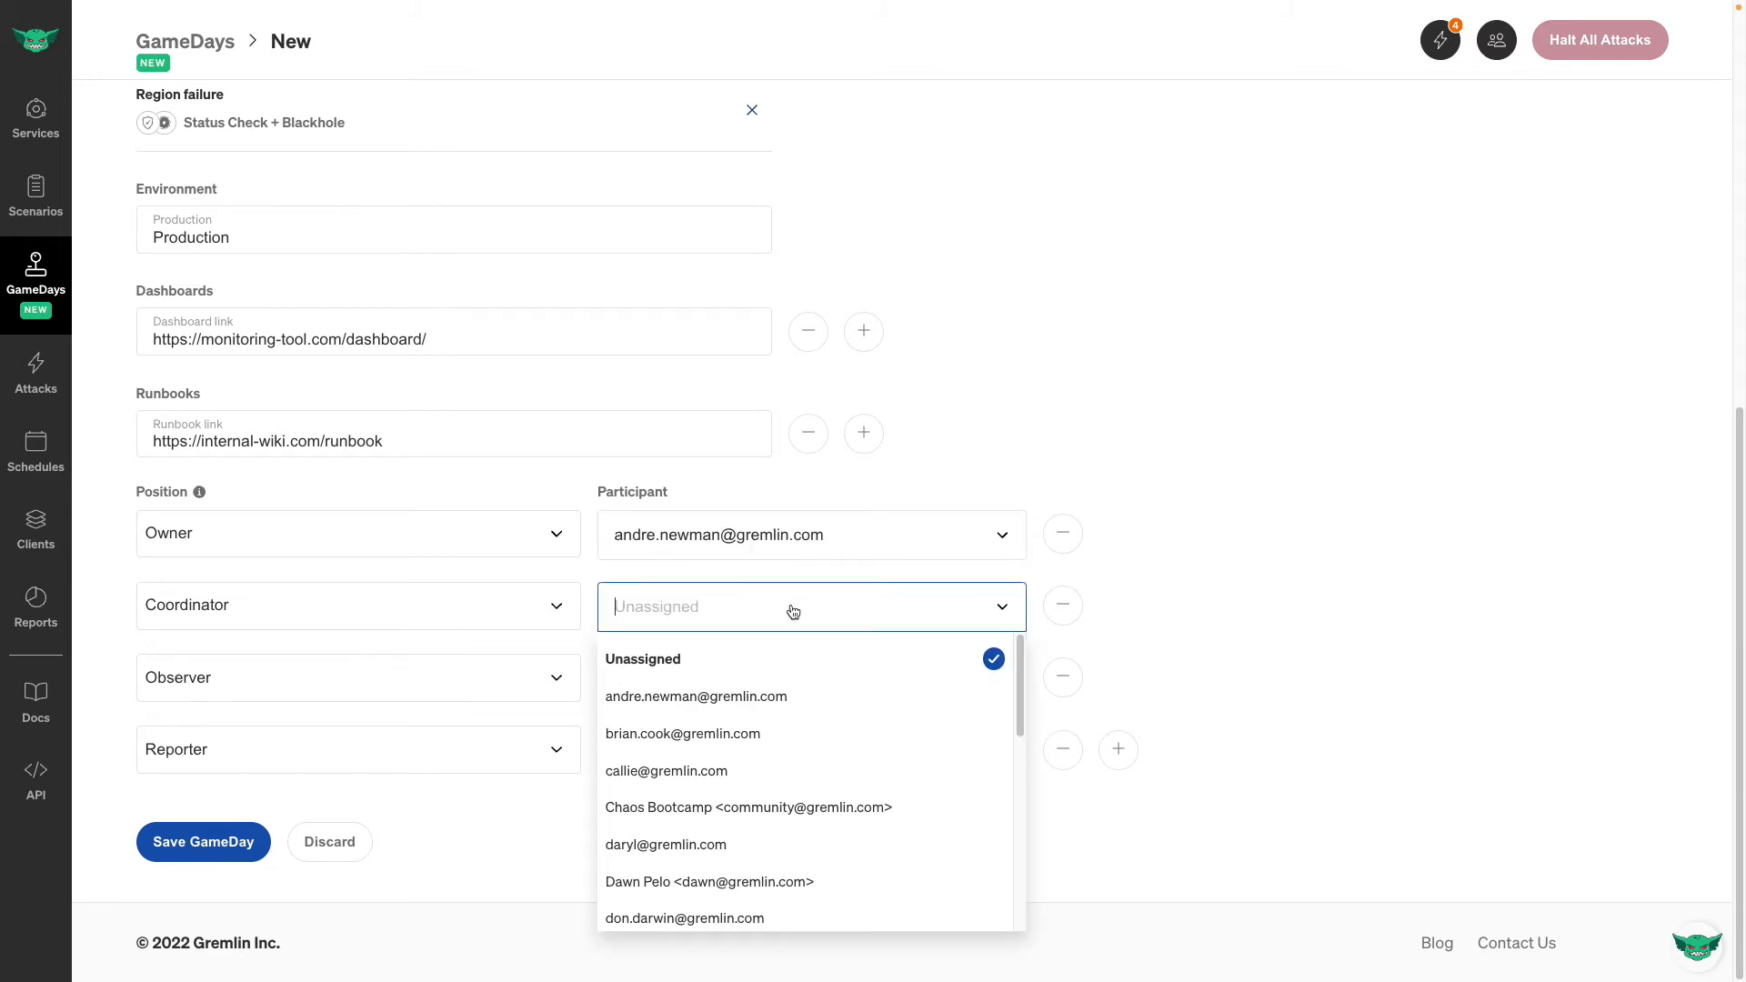
text(sydn)
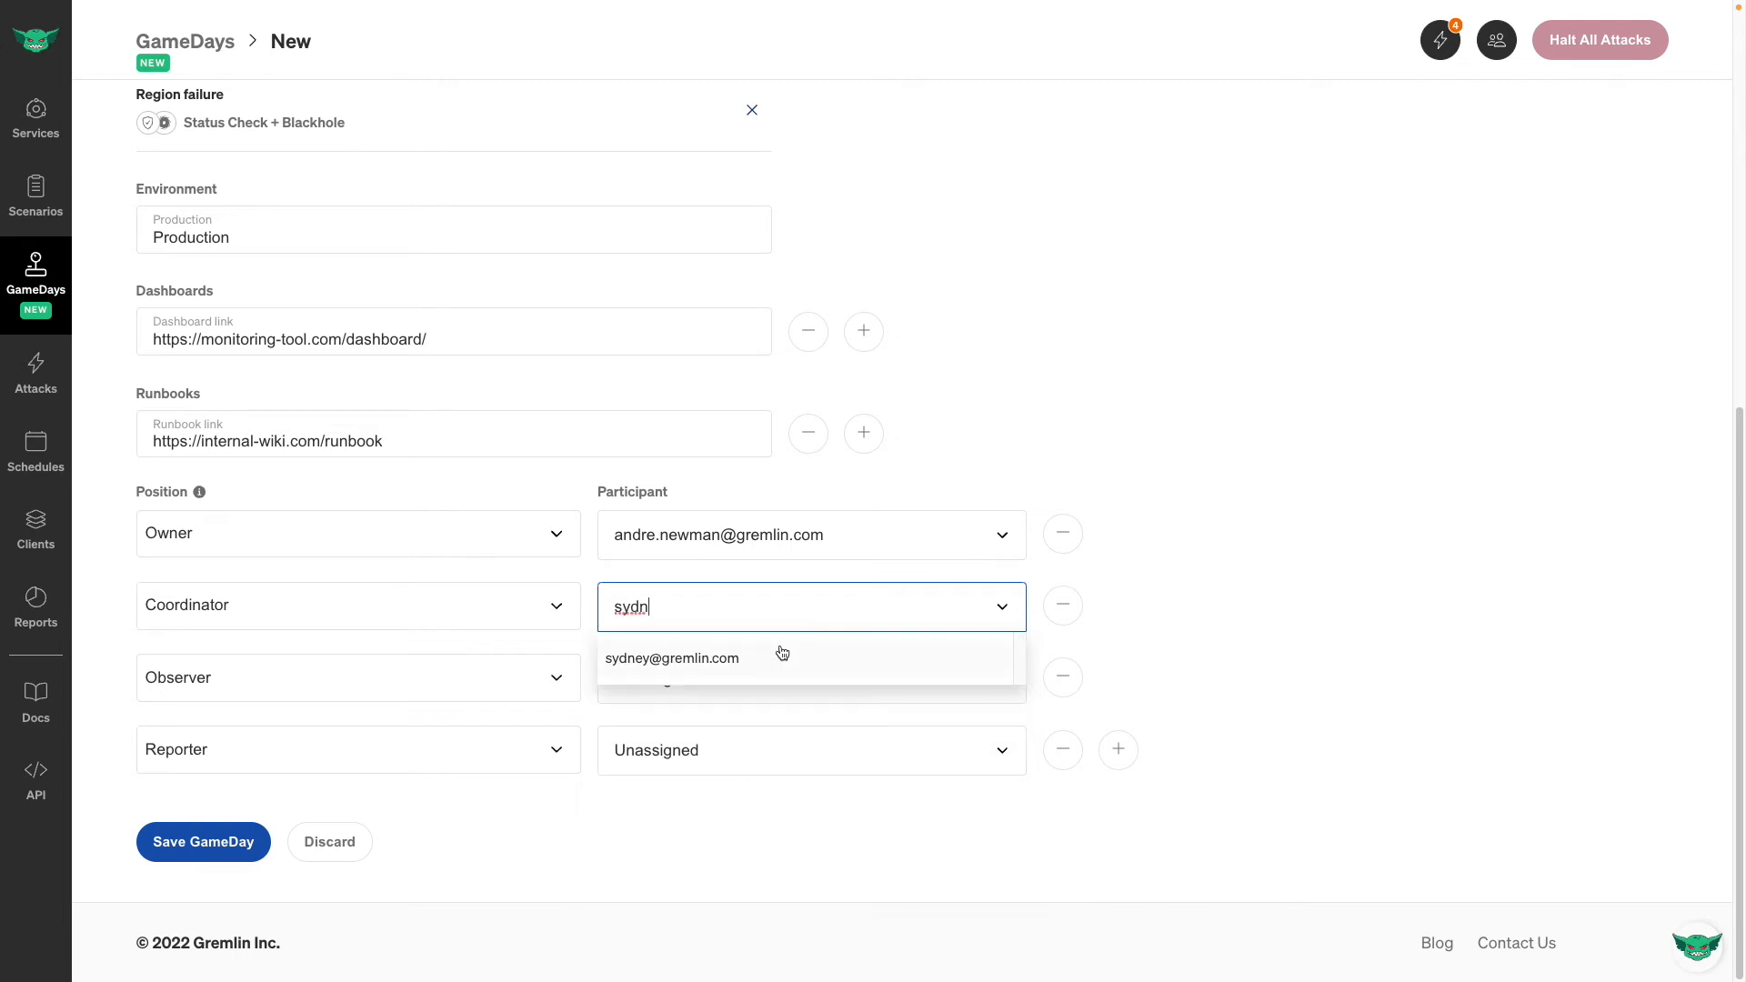
click(779, 656)
Assign team members' e-mails to the Observer and Reporter positions and save the GameDay.
click(789, 697)
text(frank)
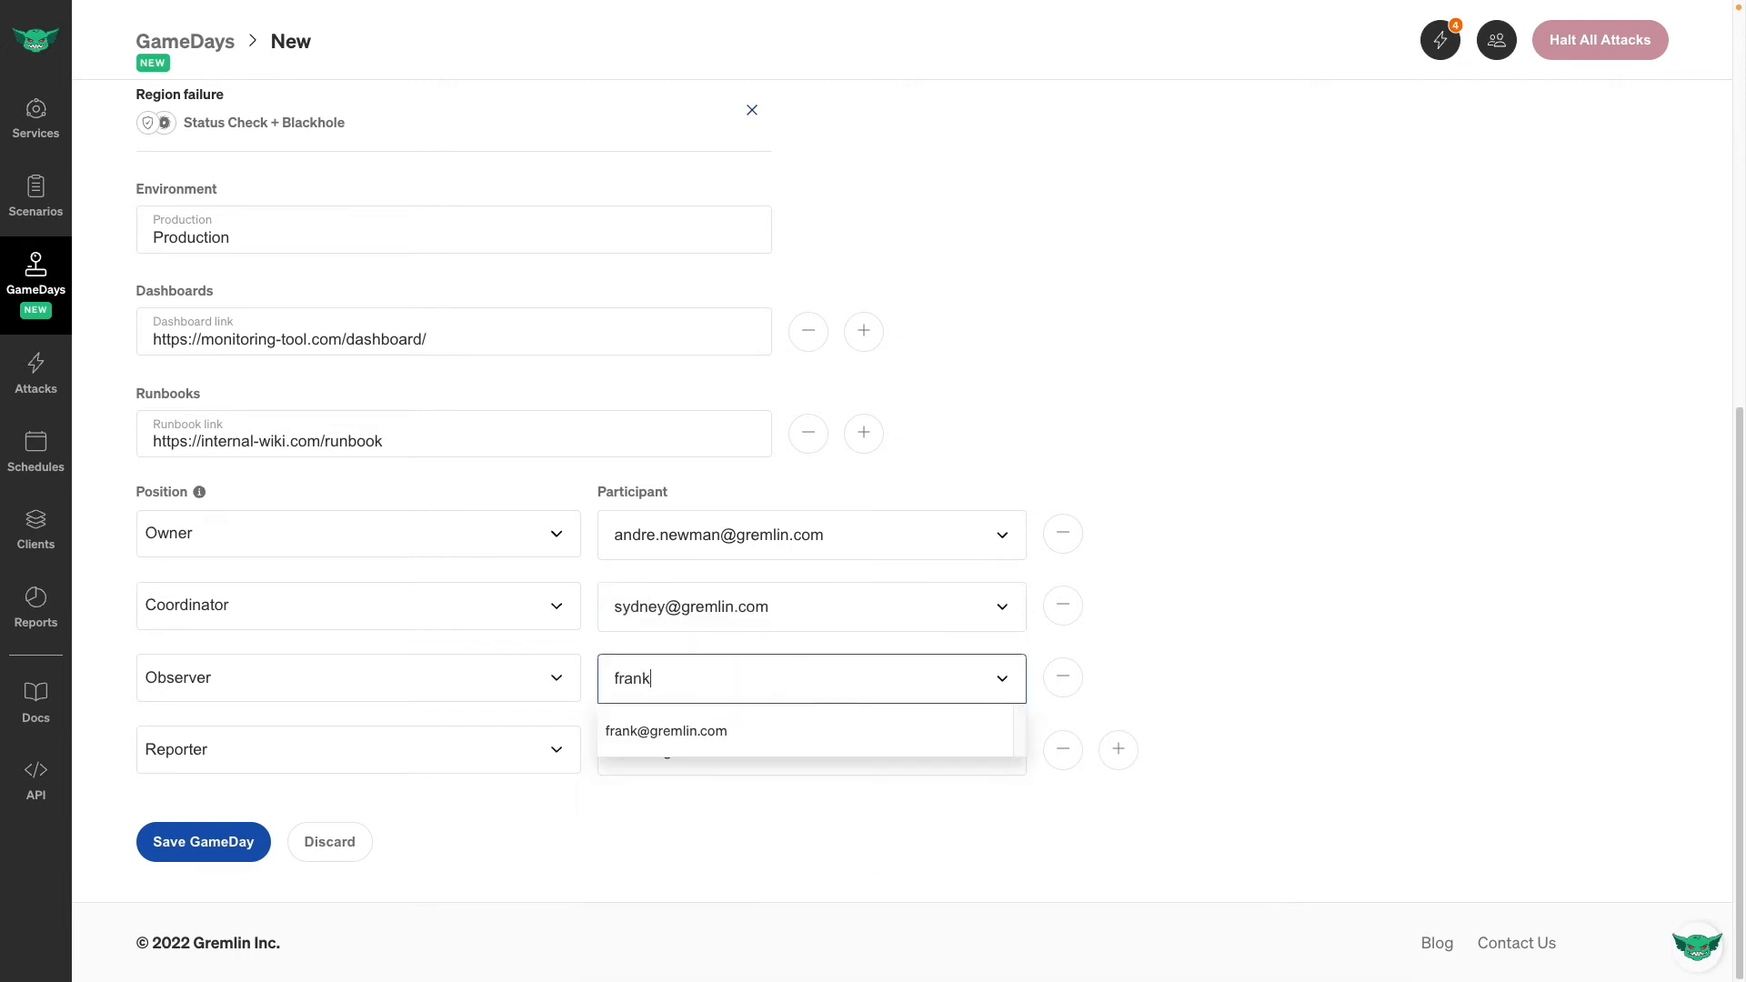
click(785, 728)
click(754, 749)
text(rich)
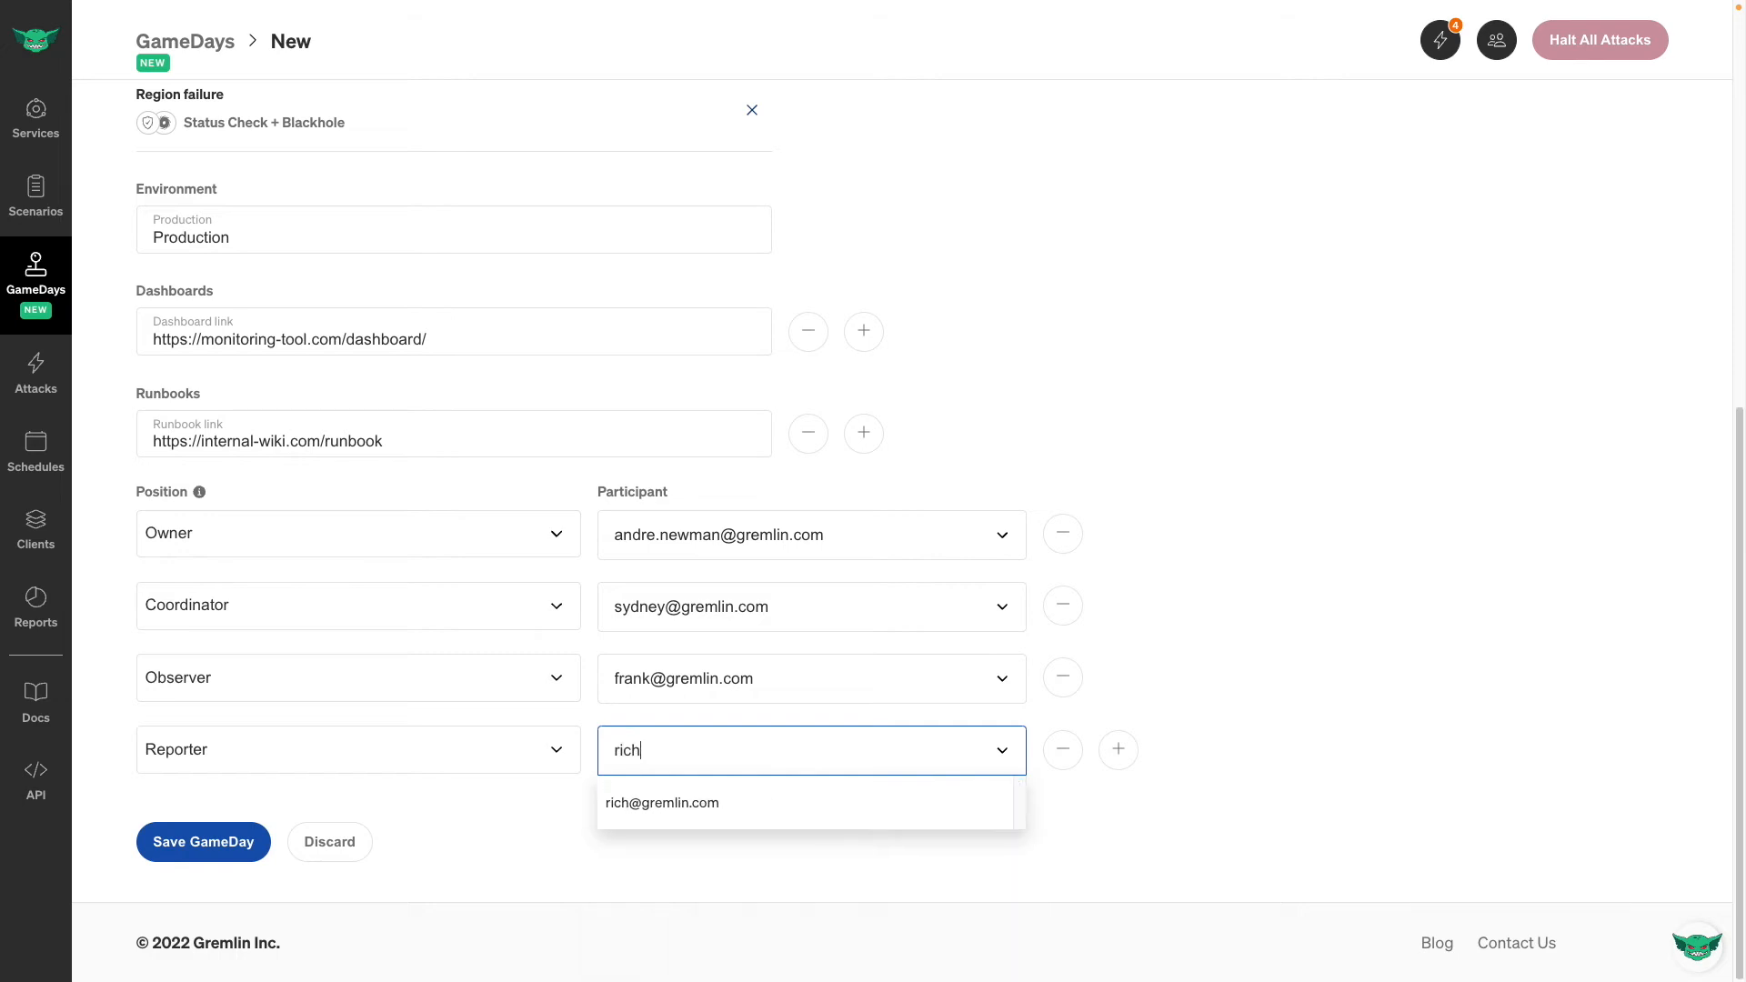
click(699, 803)
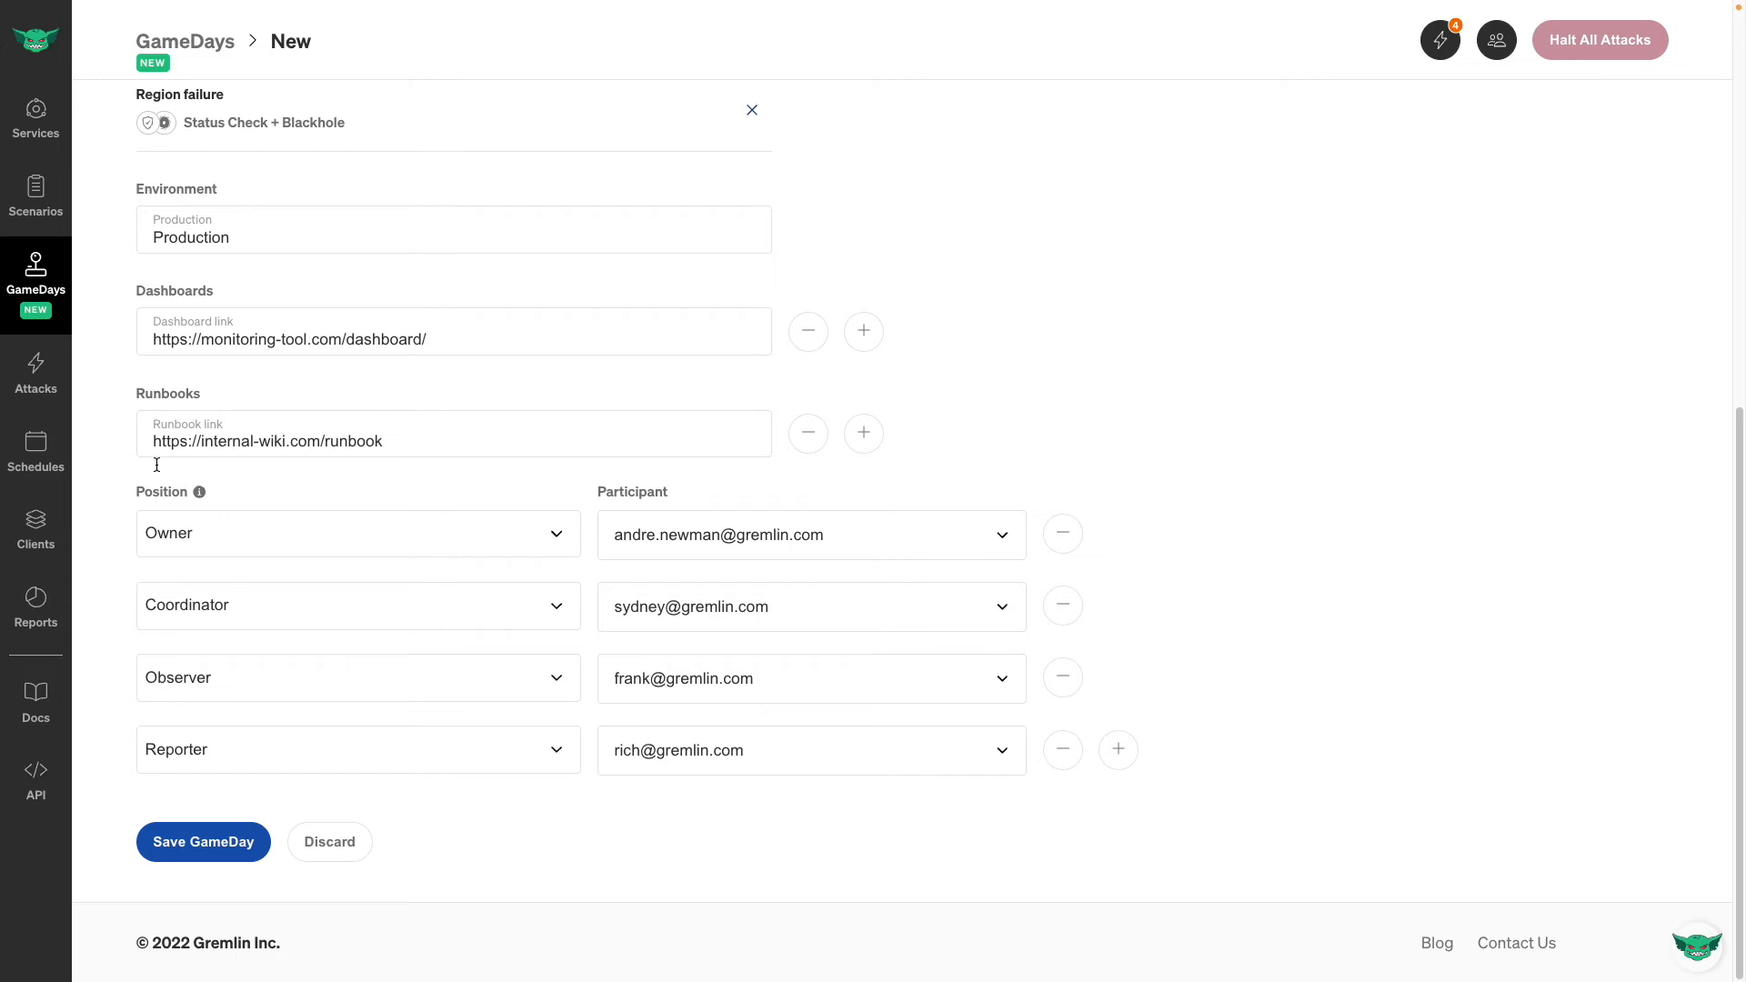
click(203, 838)
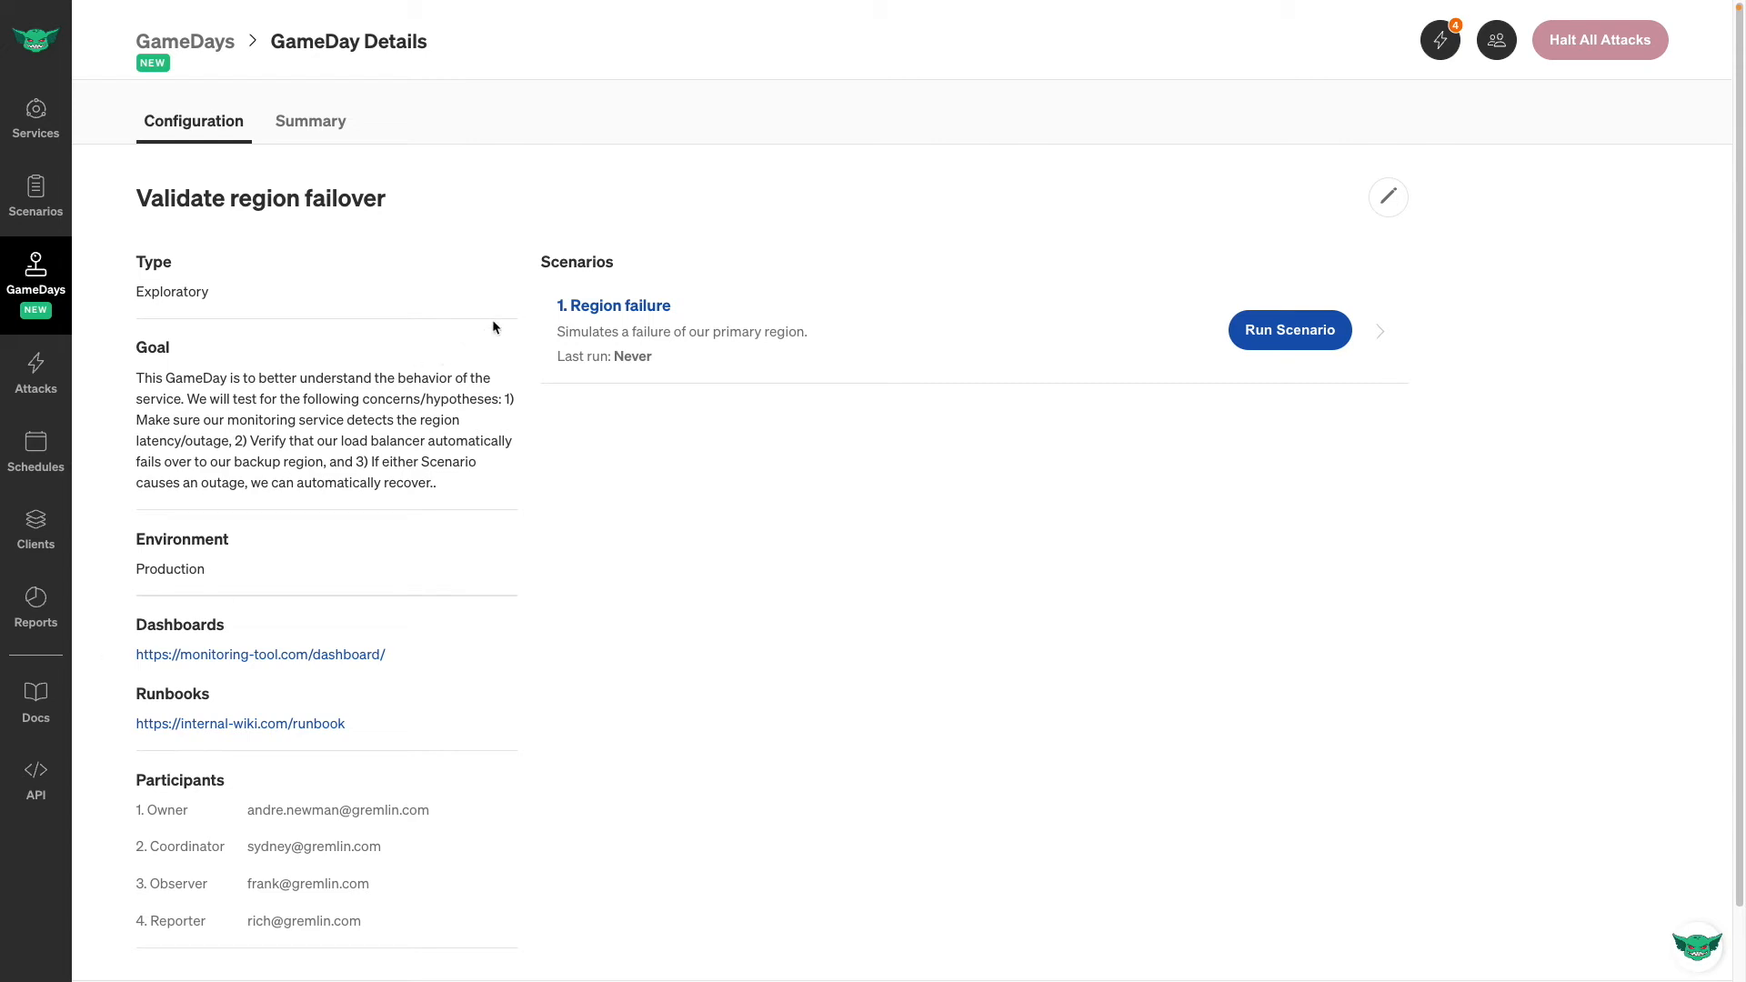
Expand the Region failure scenario to review its steps, run it, and follow the run's progress.
click(921, 336)
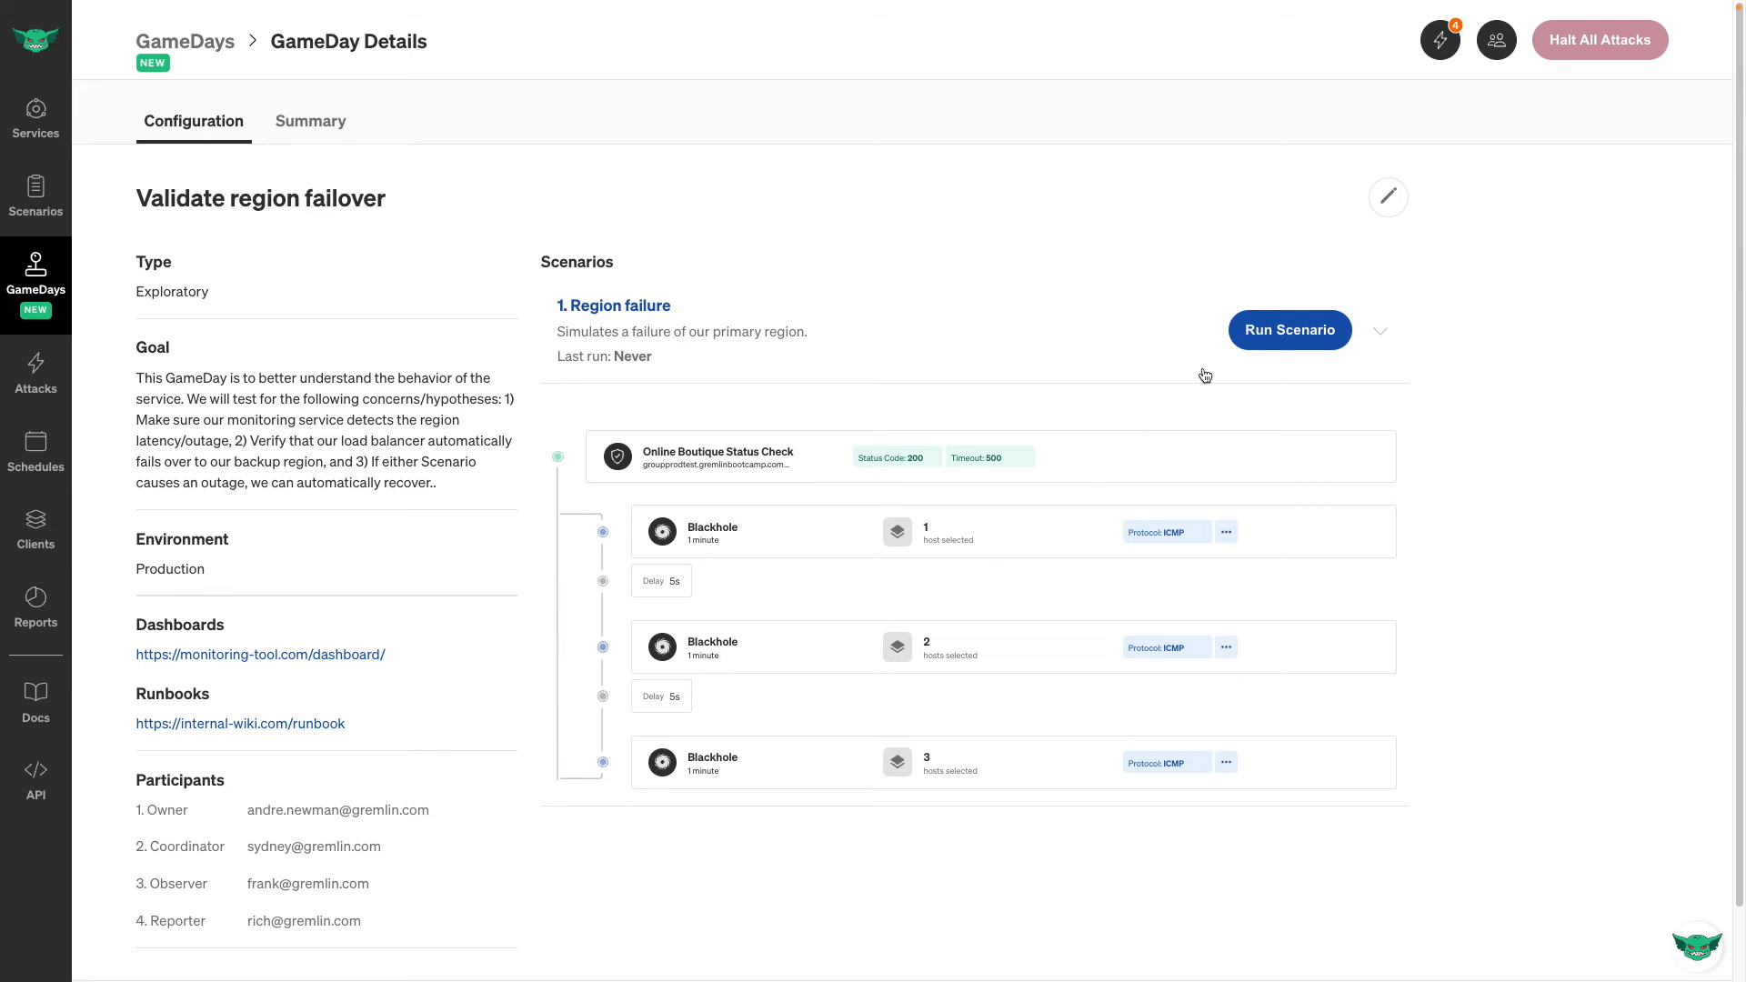
click(1253, 335)
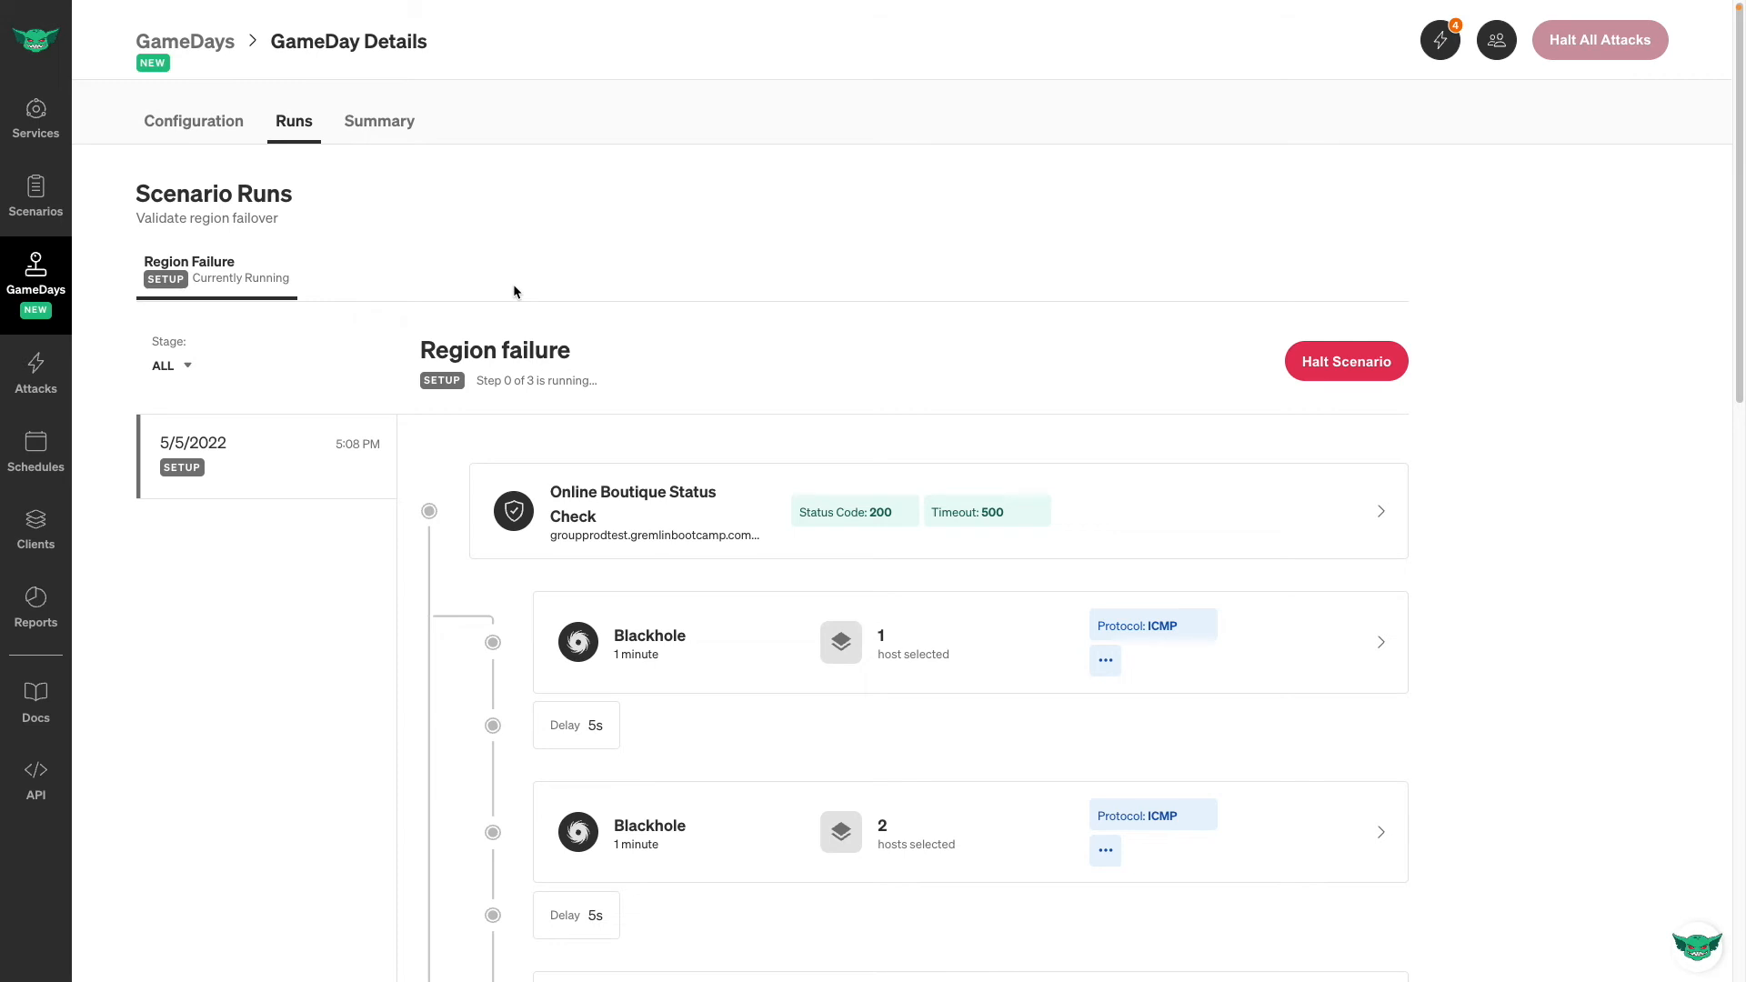
scroll(513, 289, down, 2)
scroll(514, 289, down, 1)
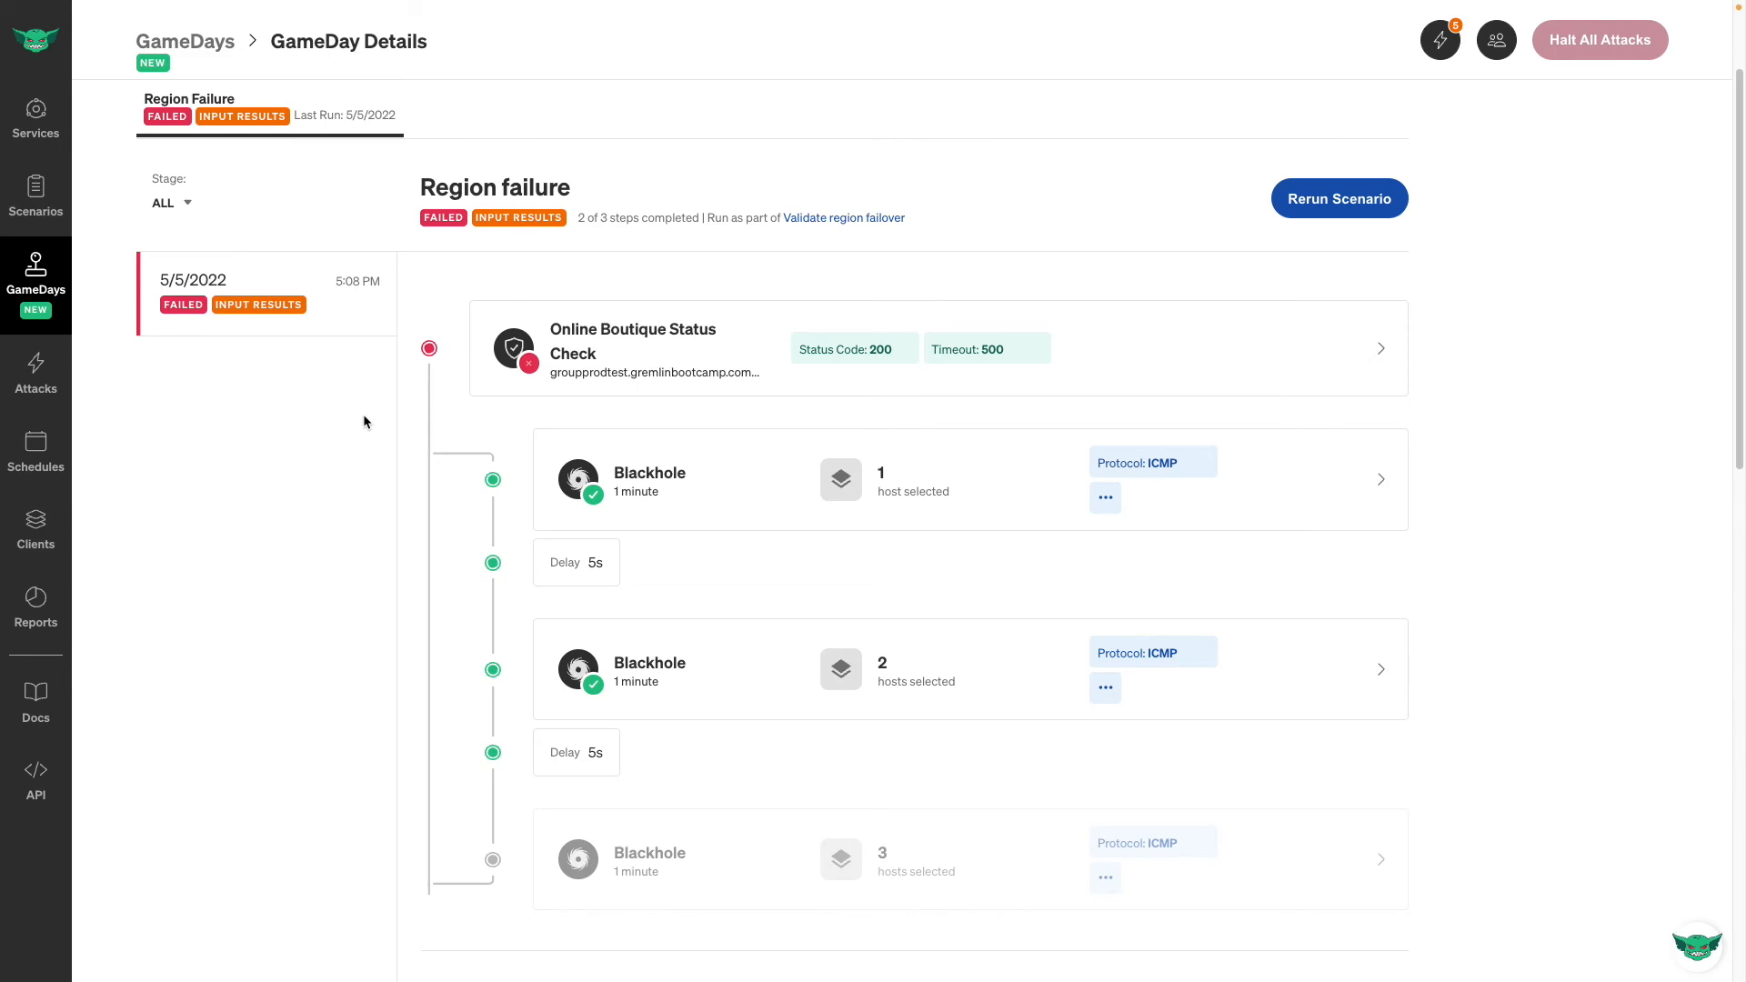
Record the run as No (Failed), potential incident Yes, mitigated No, with the note "Status Check failed due to unexpected system outage", and save.
scroll(363, 422, down, 10)
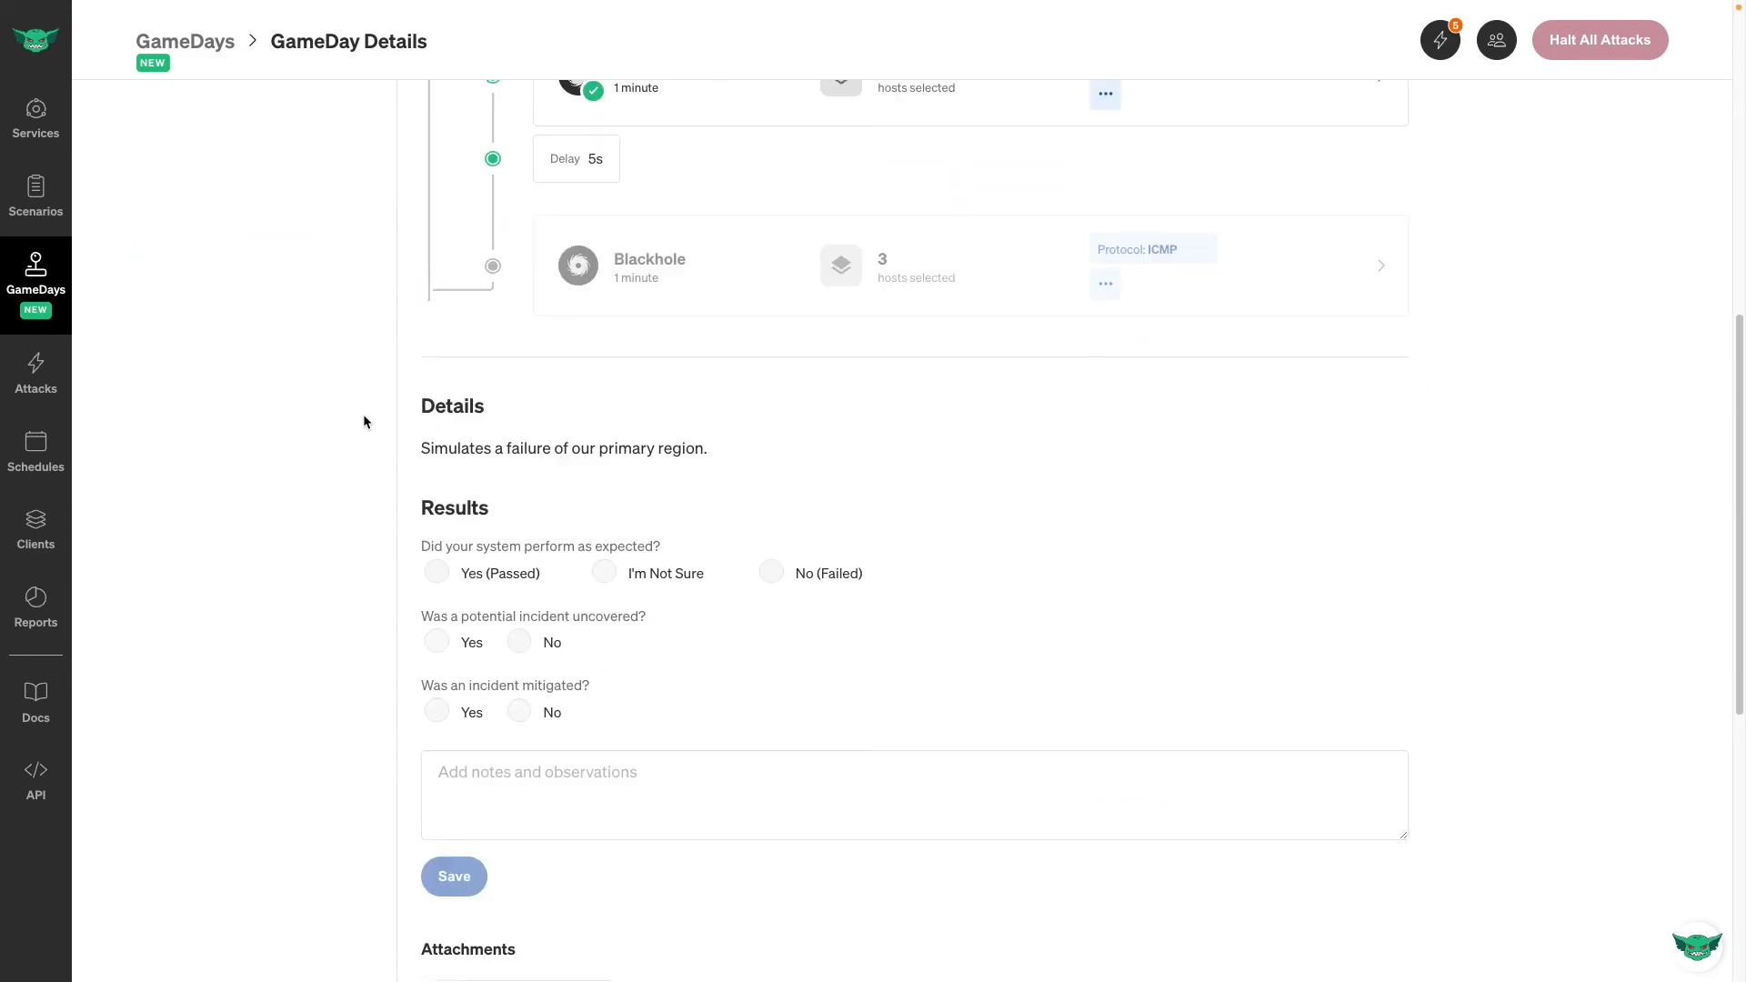
click(808, 275)
click(480, 344)
click(545, 414)
click(554, 473)
text(Status Ch)
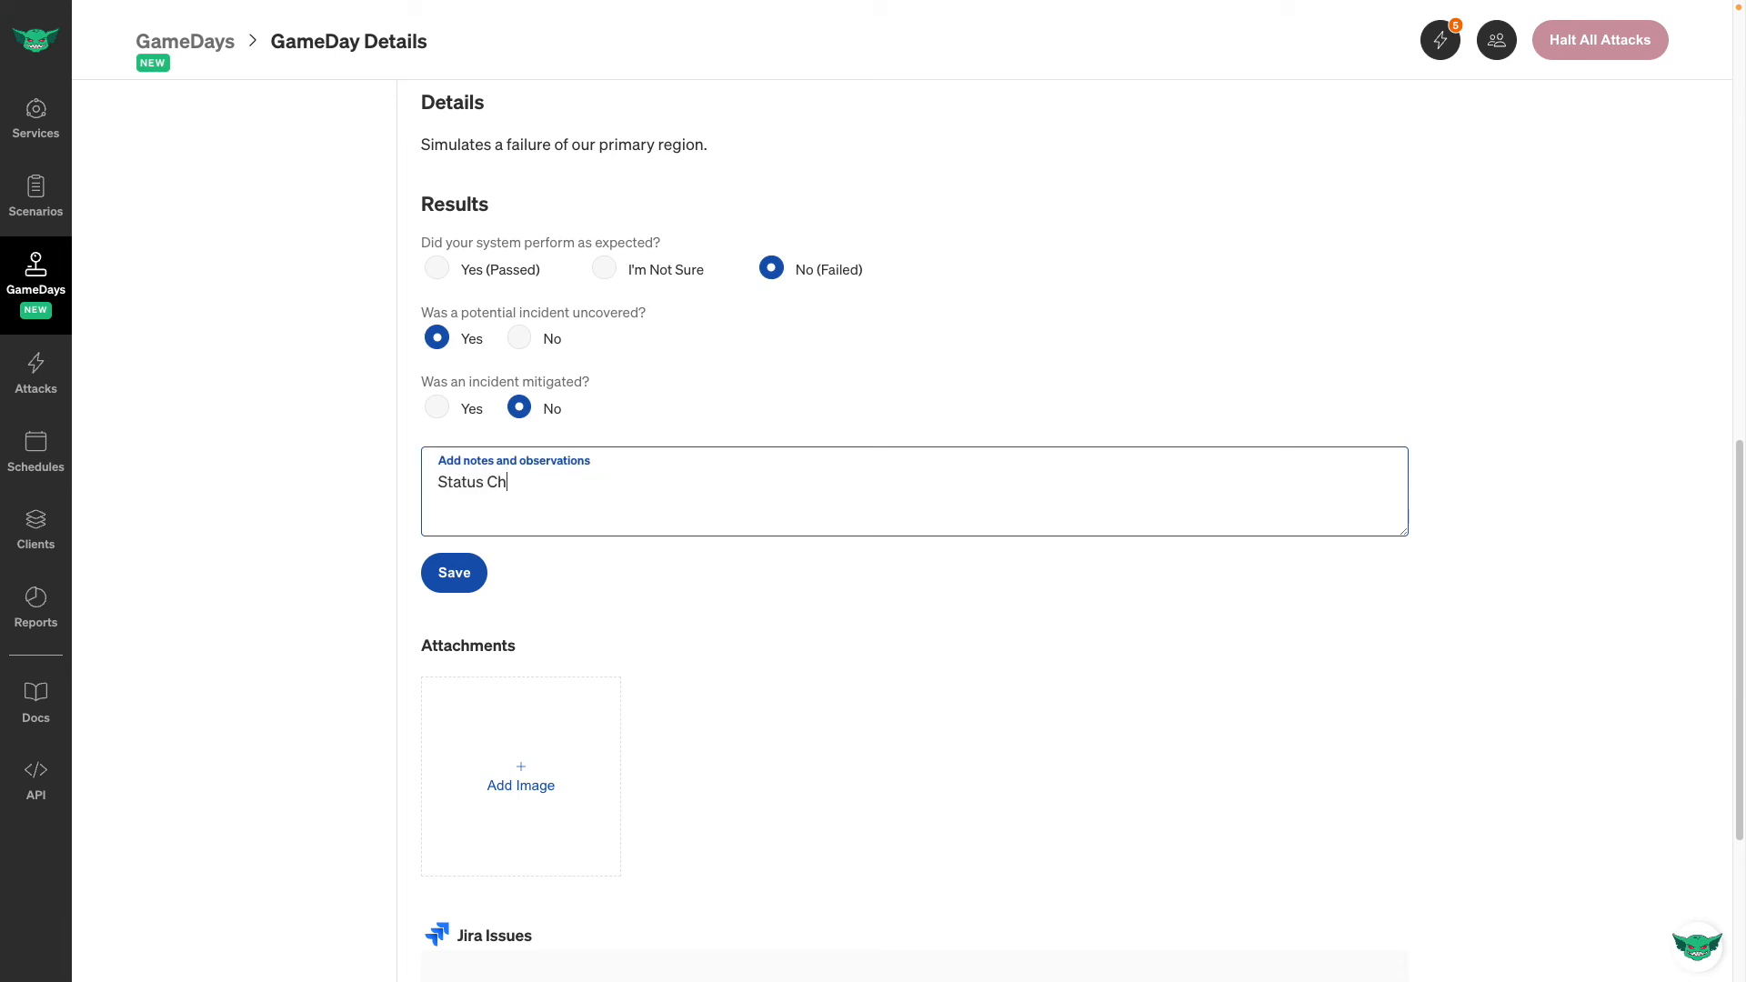
text(eck failed due to unexpected system outage)
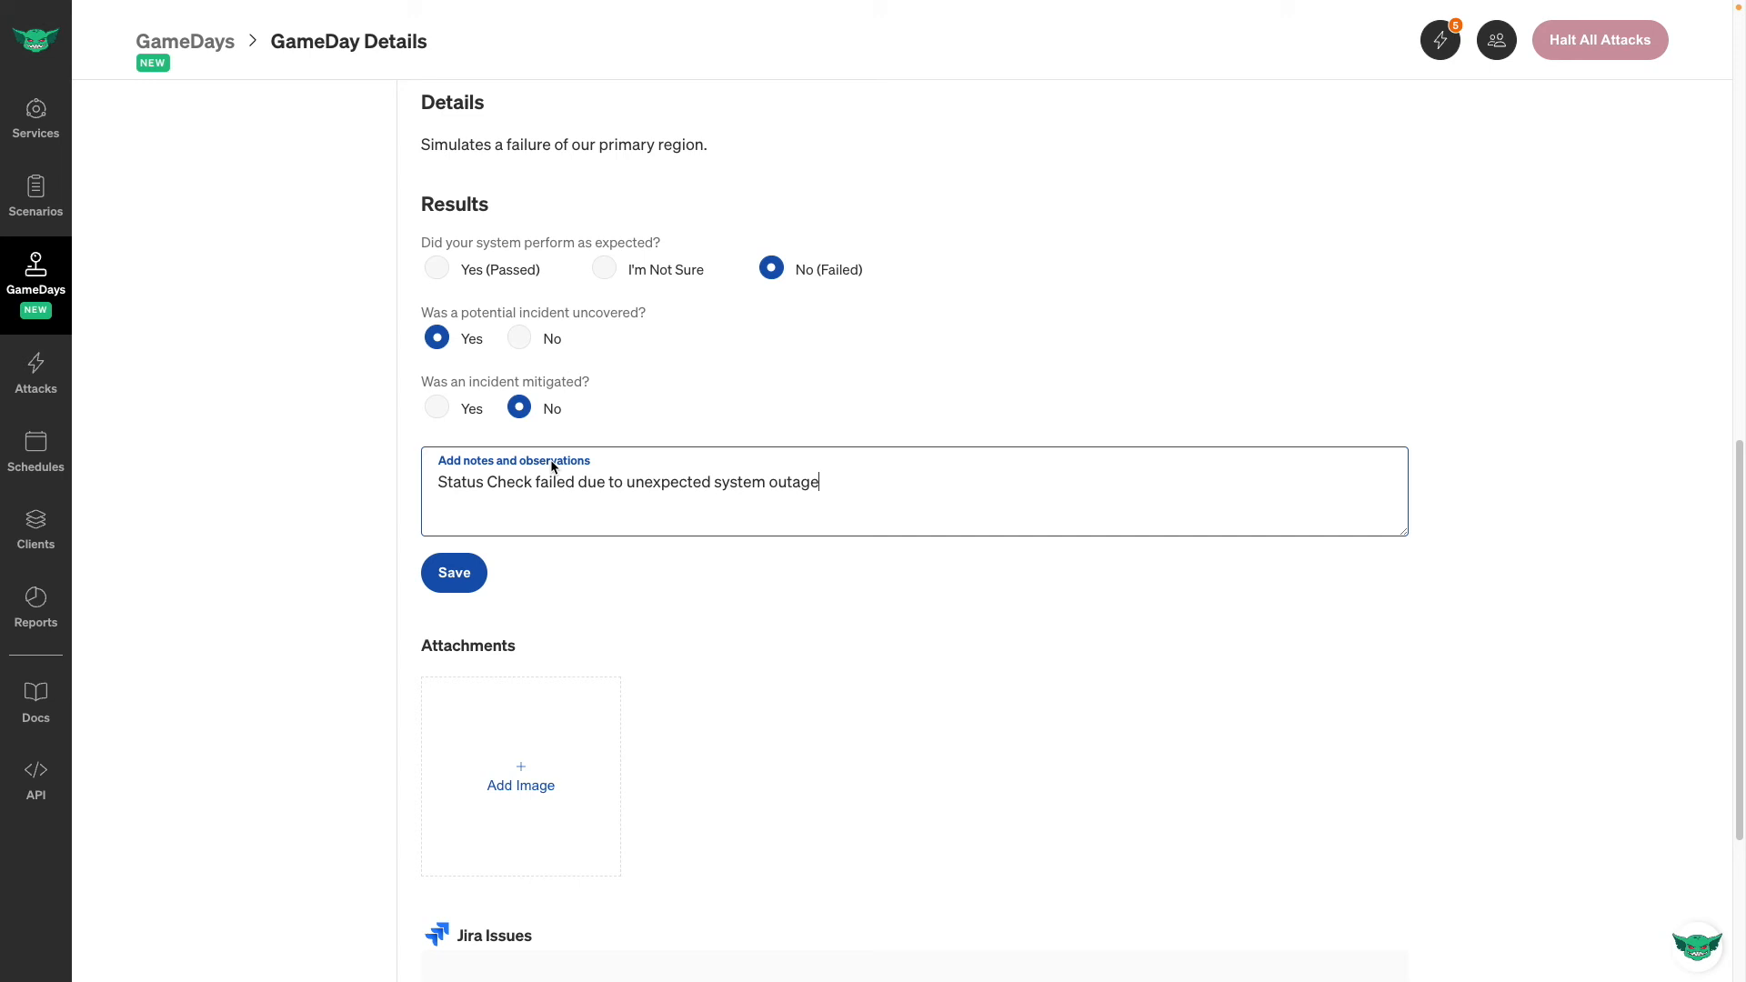
click(454, 573)
Add the GameDay summary note "Our backup region infrastructure started successfully, but our load balancer did not redirect traffic as expected.".
scroll(381, 619, down, 4)
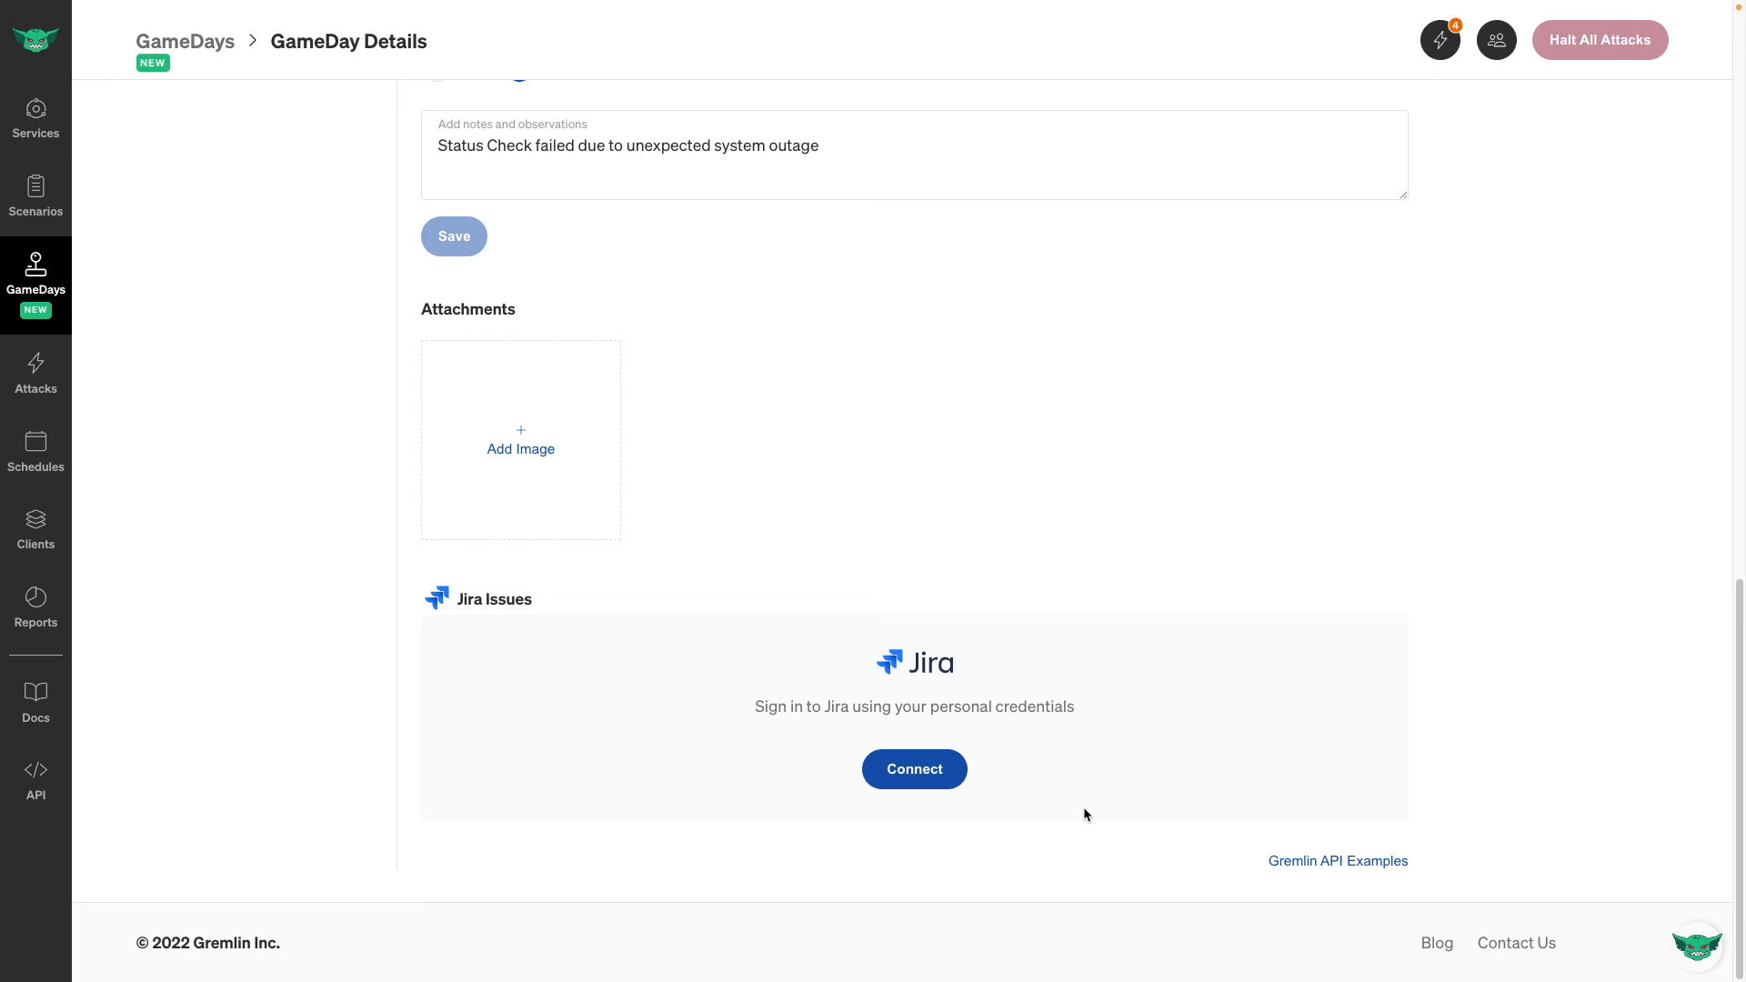
scroll(195, 423, up, 6)
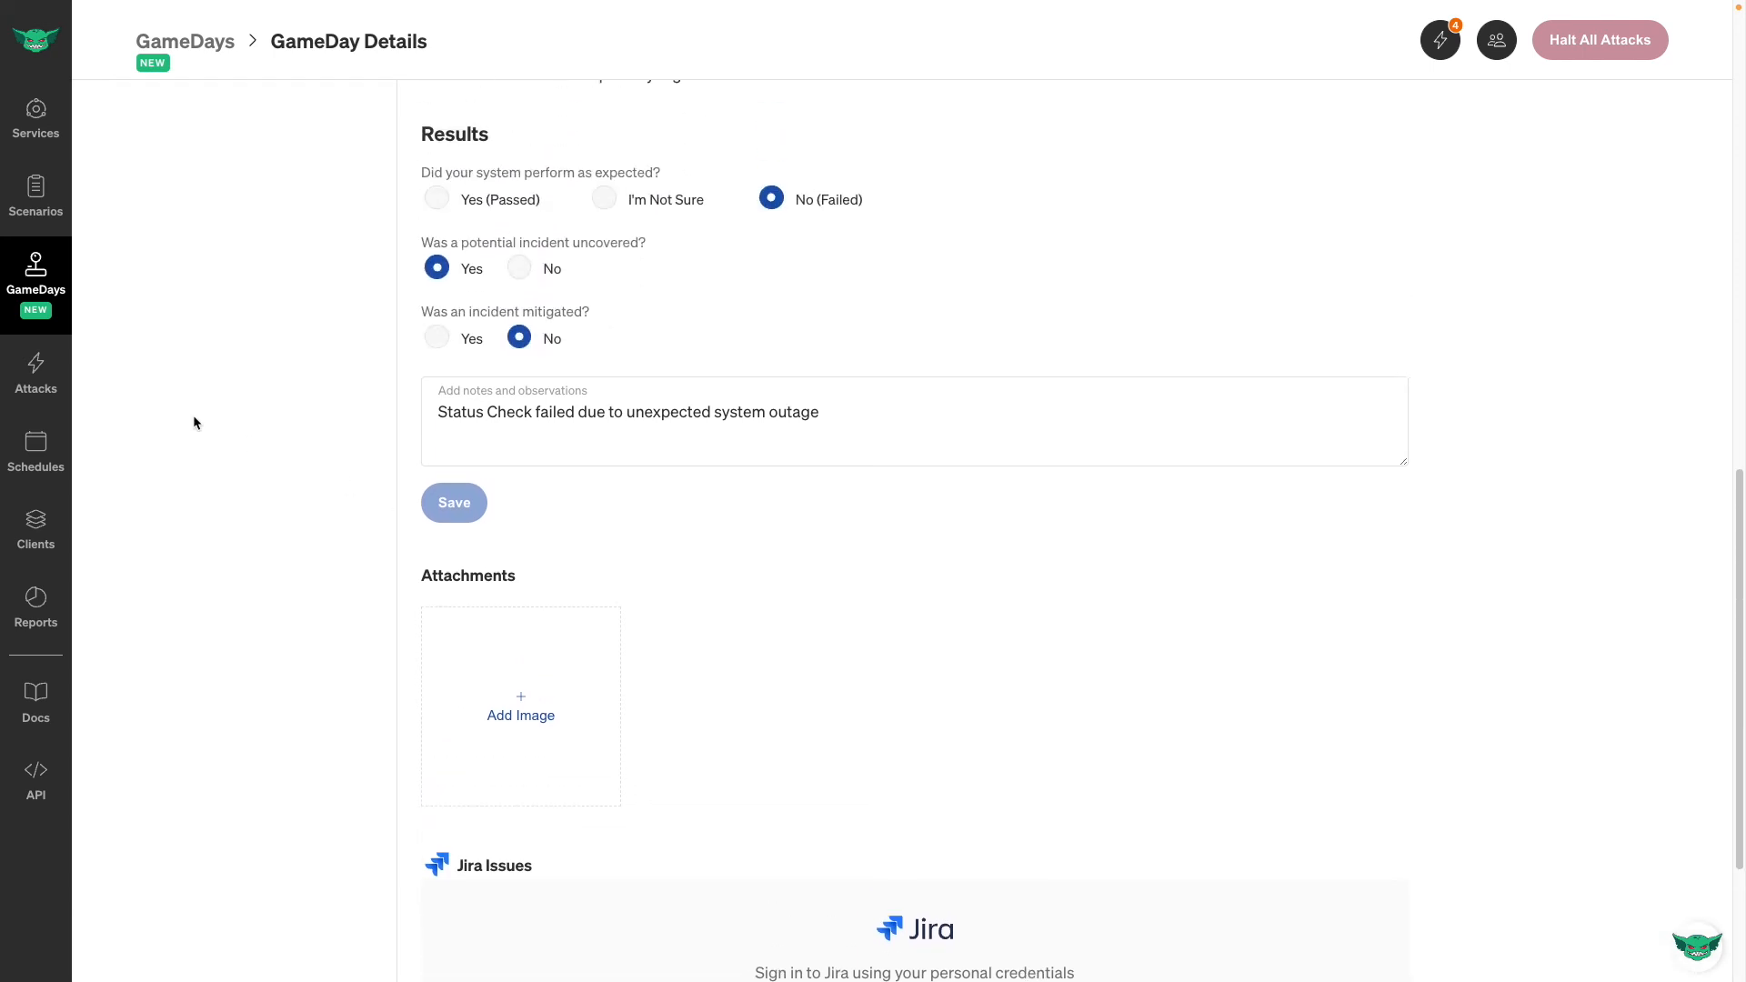
scroll(194, 422, up, 8)
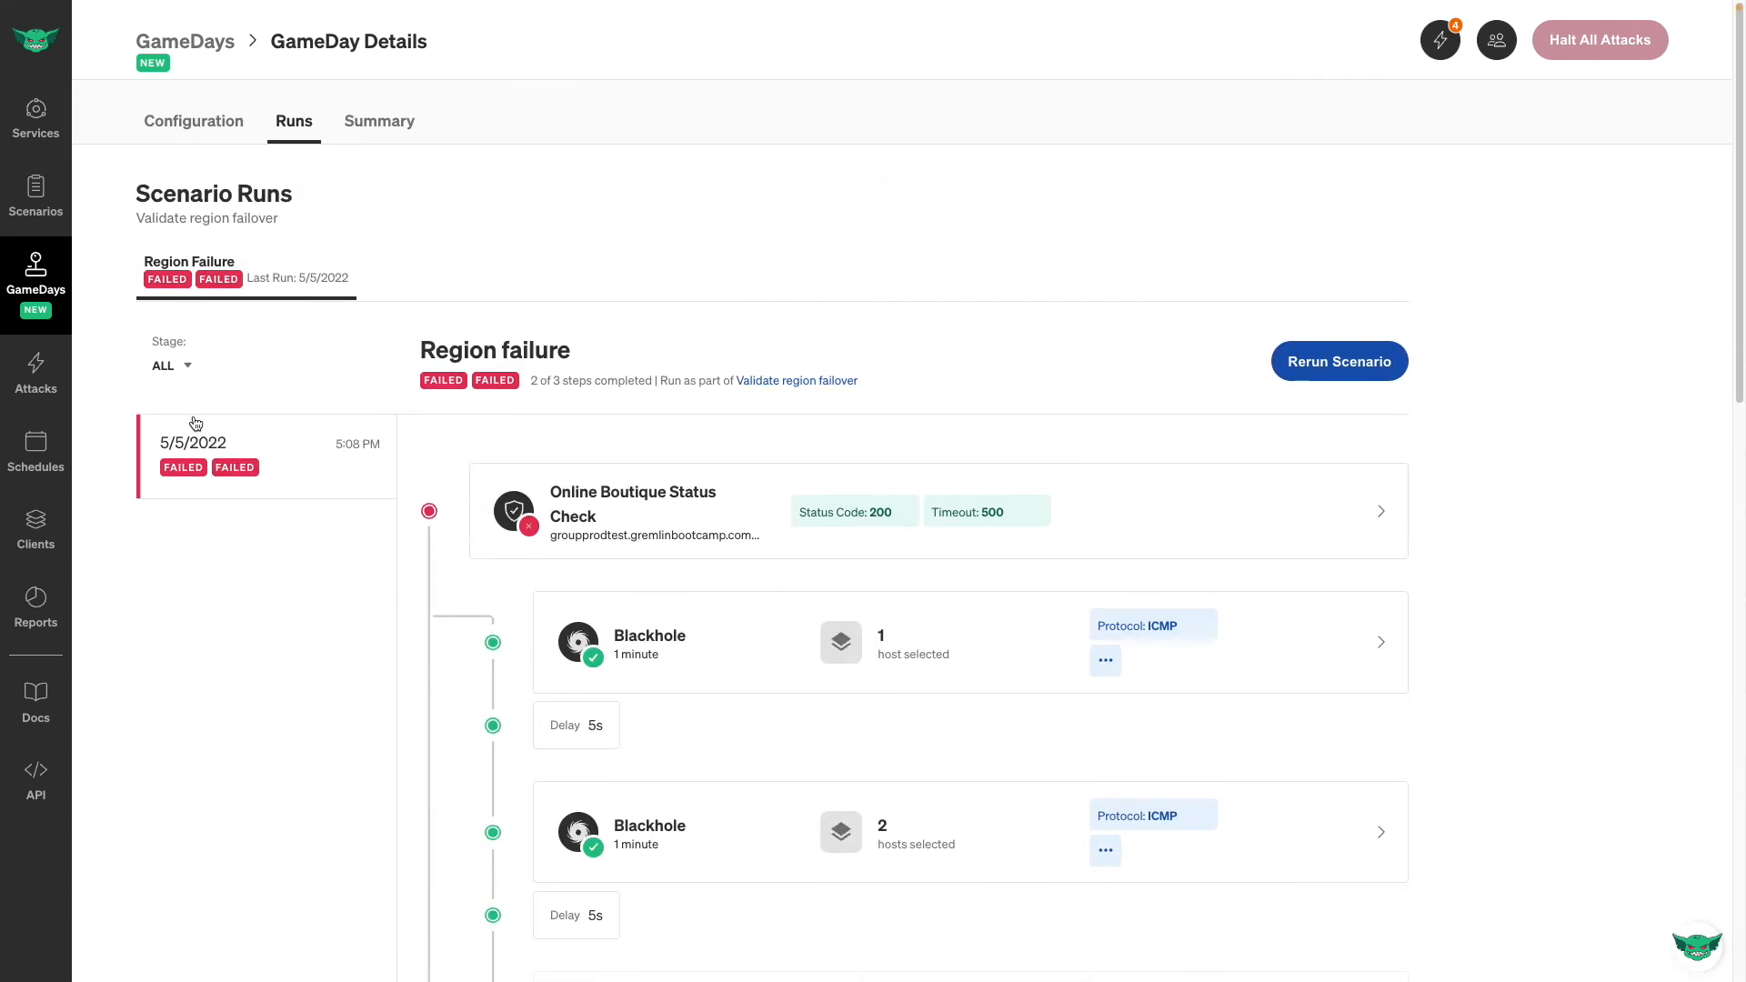
click(376, 122)
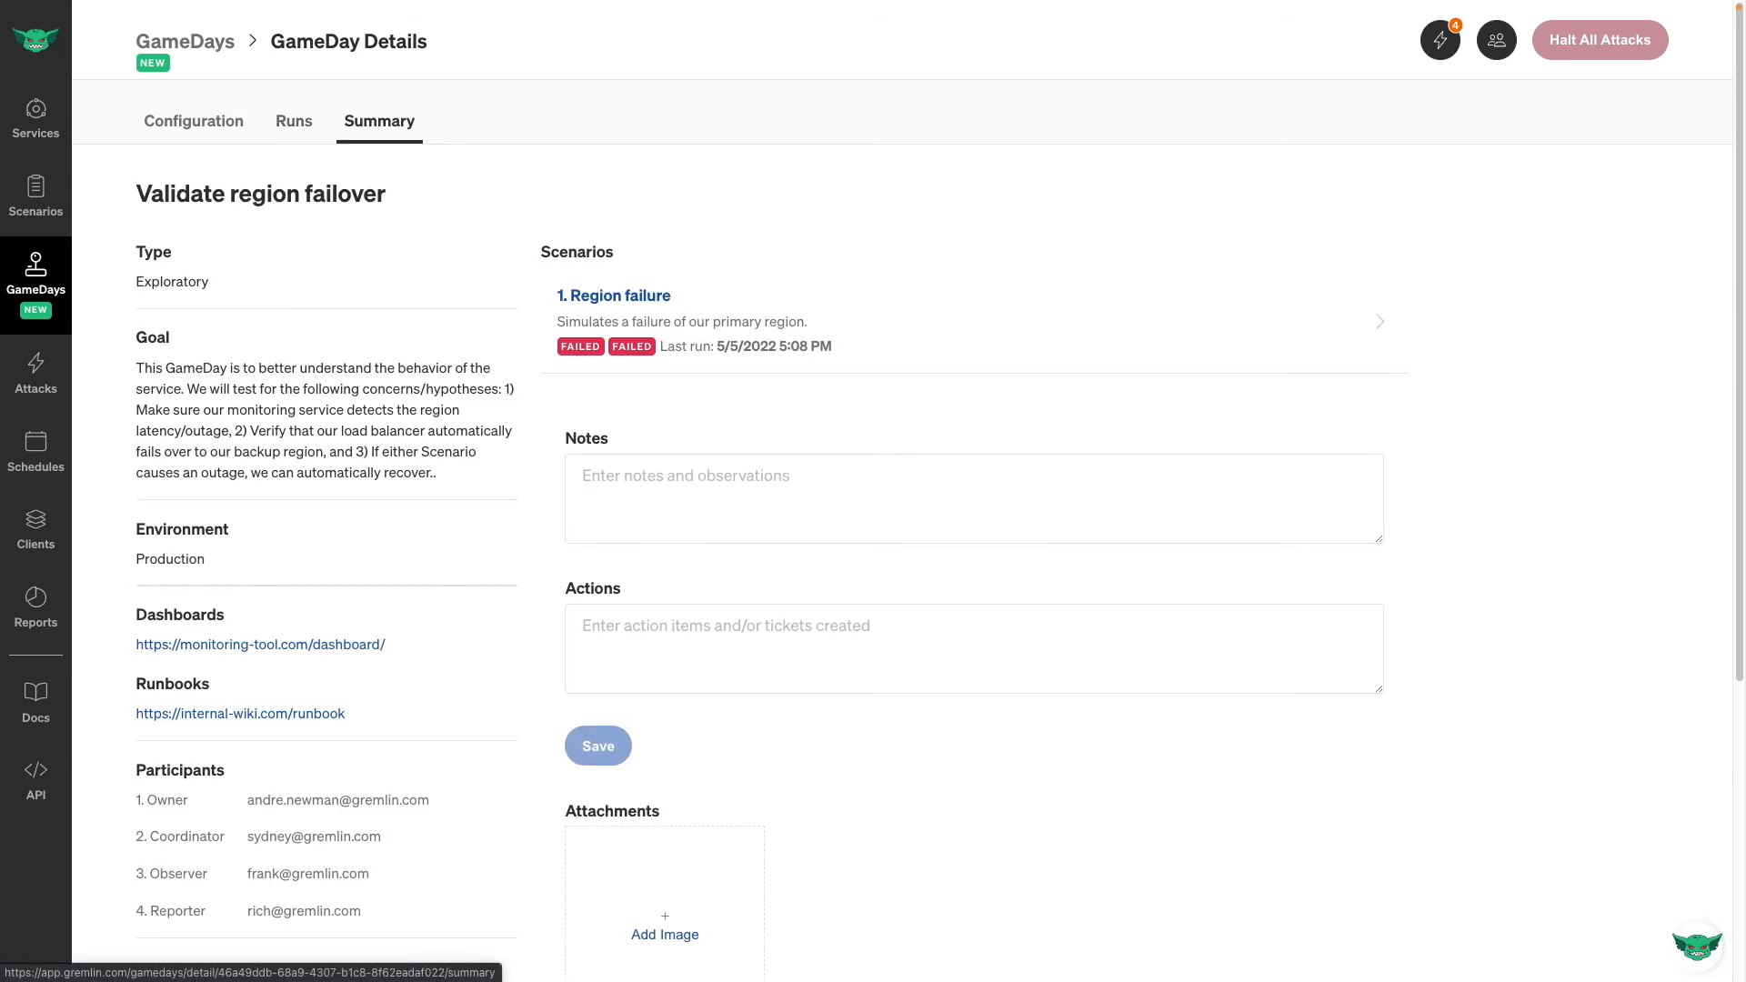
click(717, 500)
text(Our backup region infrastructure started successfully, but our load balancer did not redirect traffic as expected.)
Enter the actions "Check load balancer routing rules. Ensure failover region network is accessible to the load balancer. Re-run GameDay to verify new routing rules.".
click(679, 654)
text(Check load balancer routing rules. Ensure failover region network is accessible to the load balancer. Re-run GameDay to verify new routing rules.)
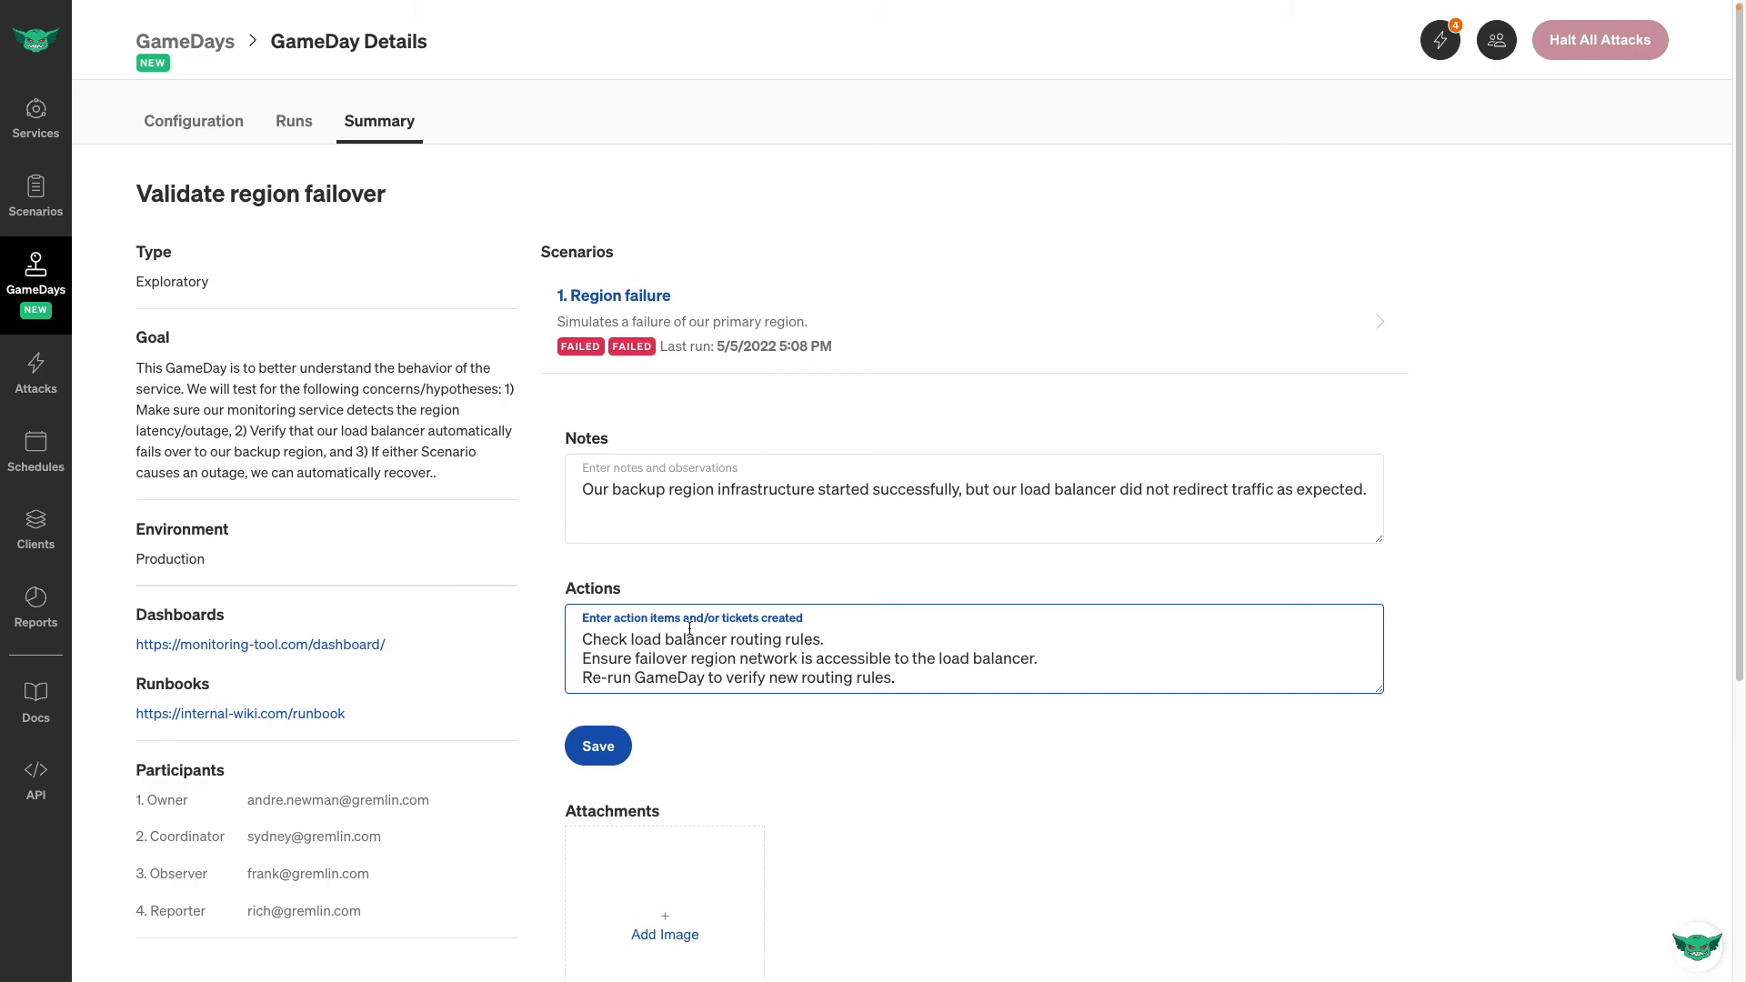
Attach the image api_metrics_overview.png to the GameDay summary.
scroll(688, 627, down, 3)
click(666, 658)
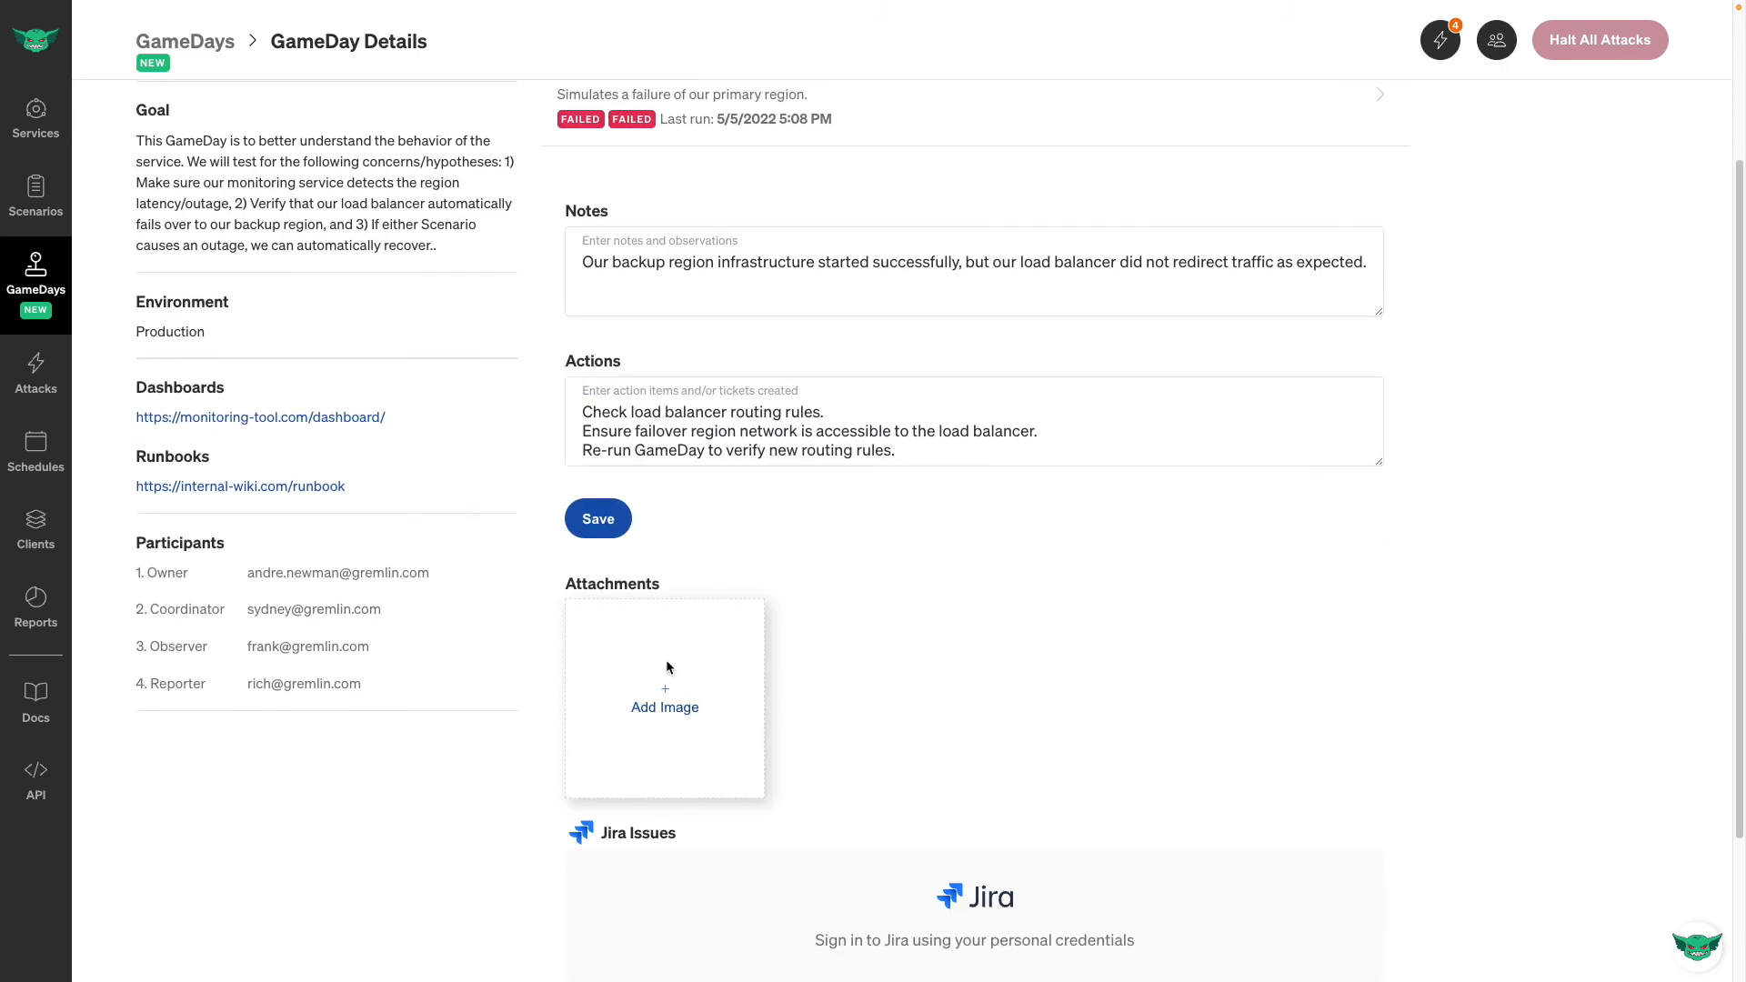
click(400, 211)
click(1525, 818)
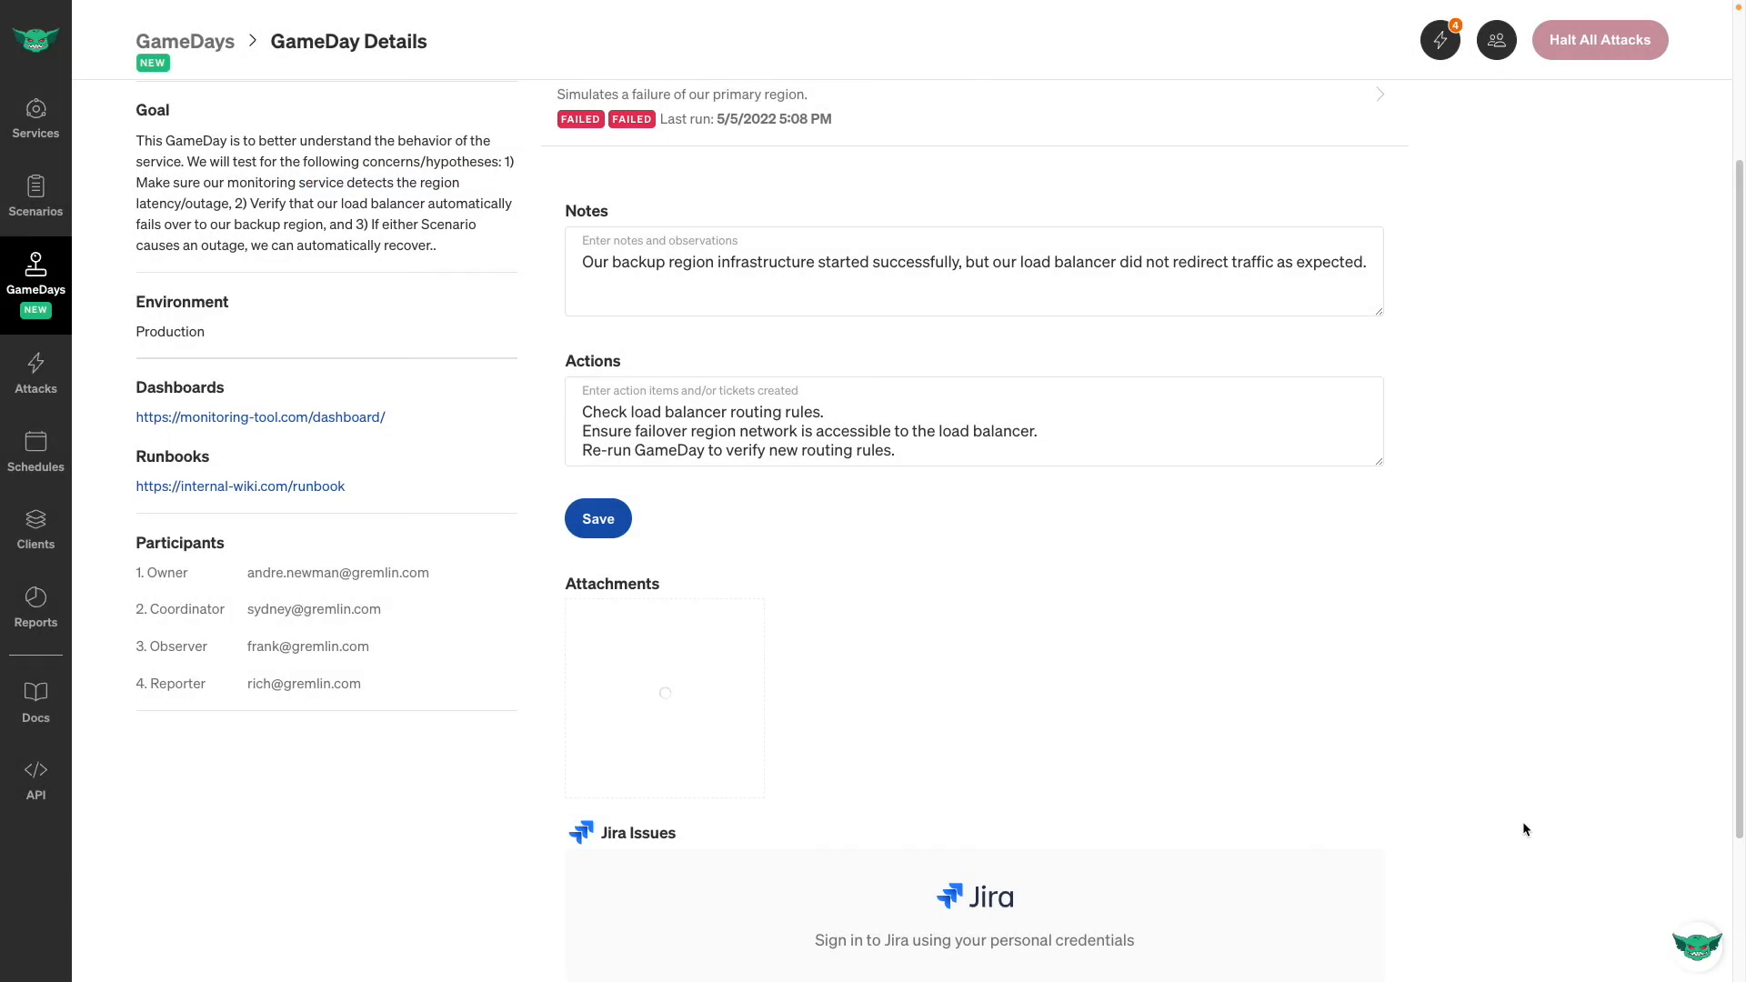
Save the GameDay summary and return to the list of all GameDays.
scroll(900, 818, down, 2)
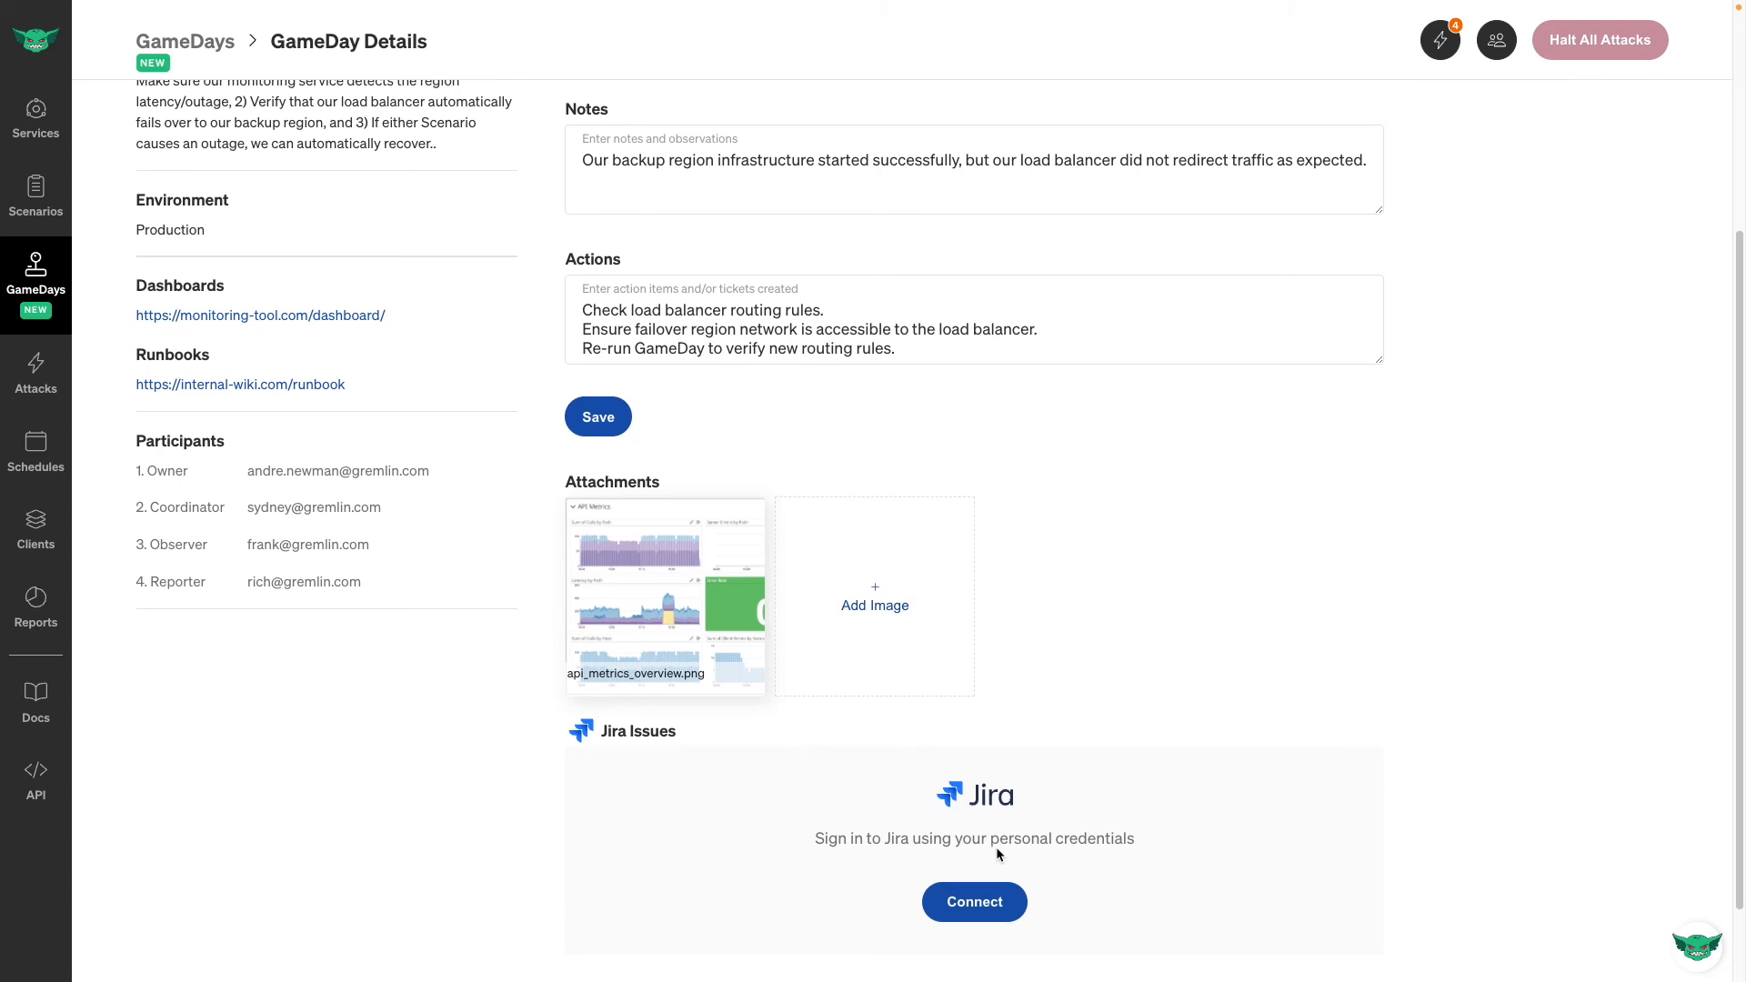
click(587, 428)
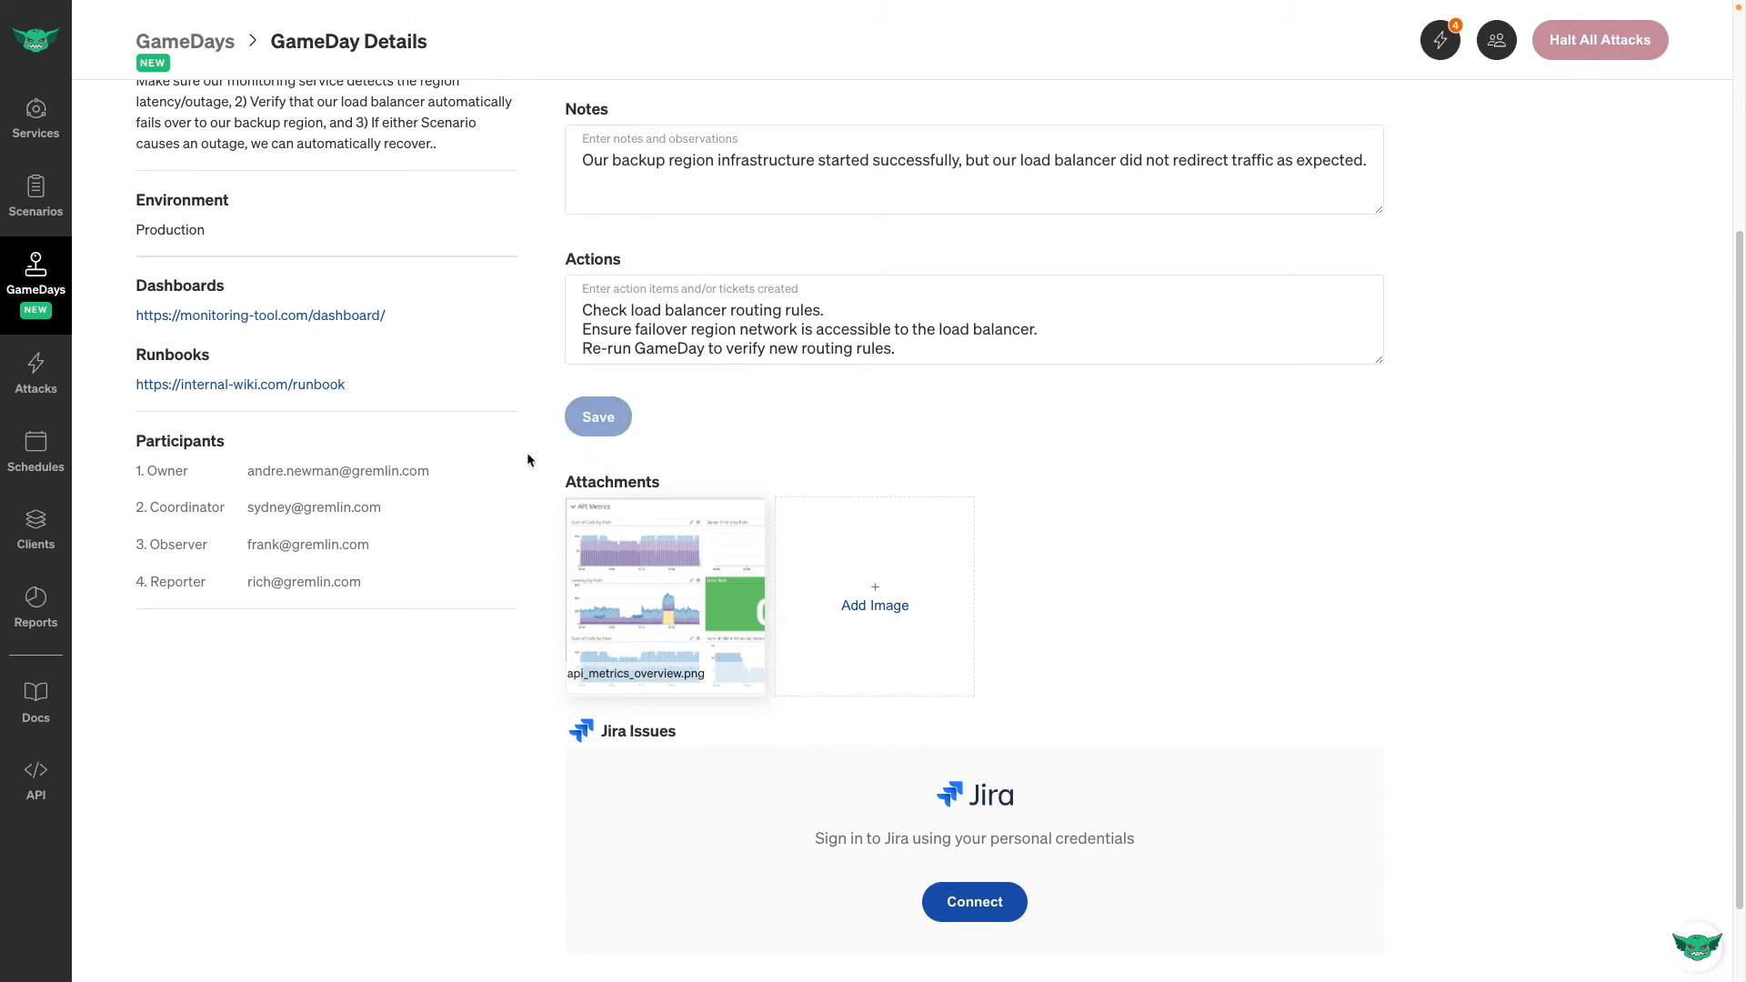
scroll(528, 455, up, 4)
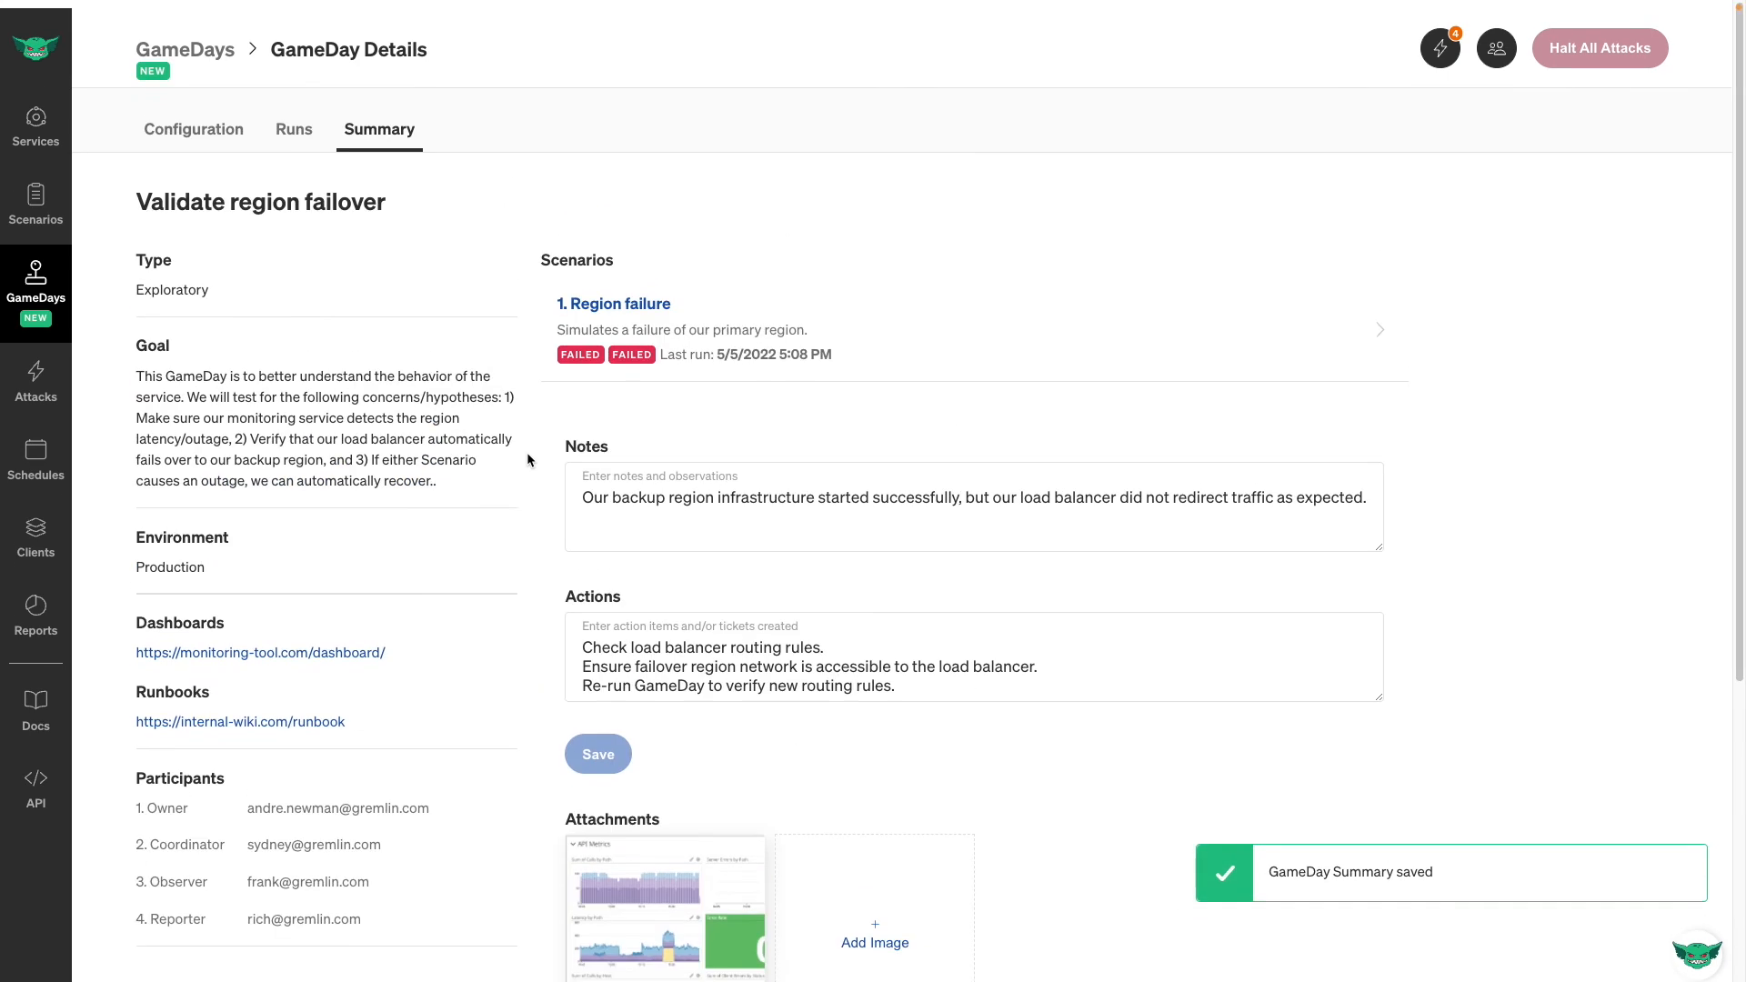
click(219, 37)
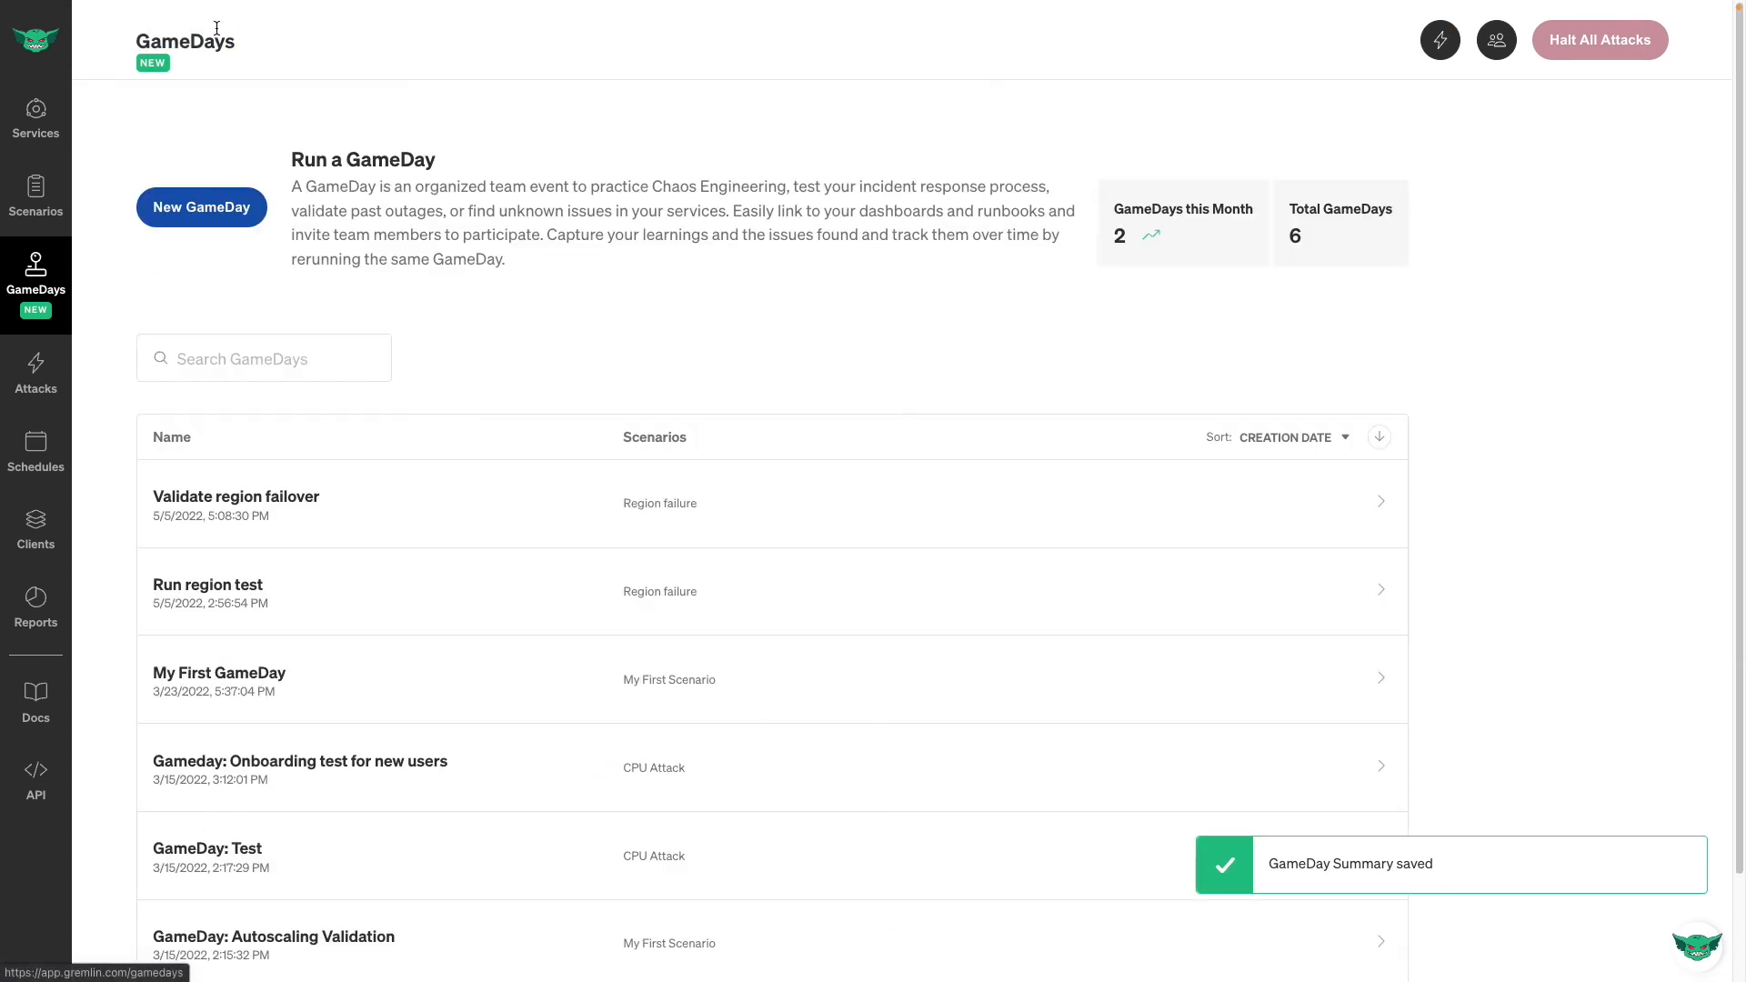